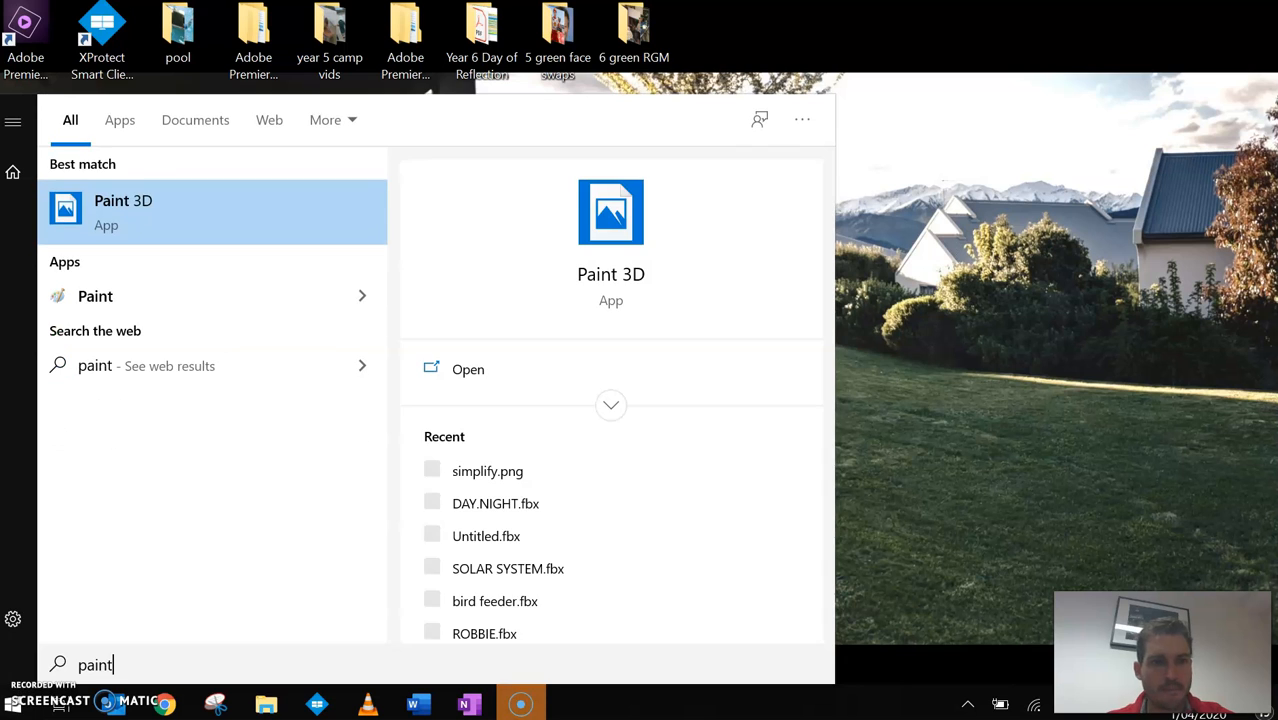
- Open Paint 3D, start a new blank project and maximize the window
{"action": "left_click", "coordinate": [163, 220]}
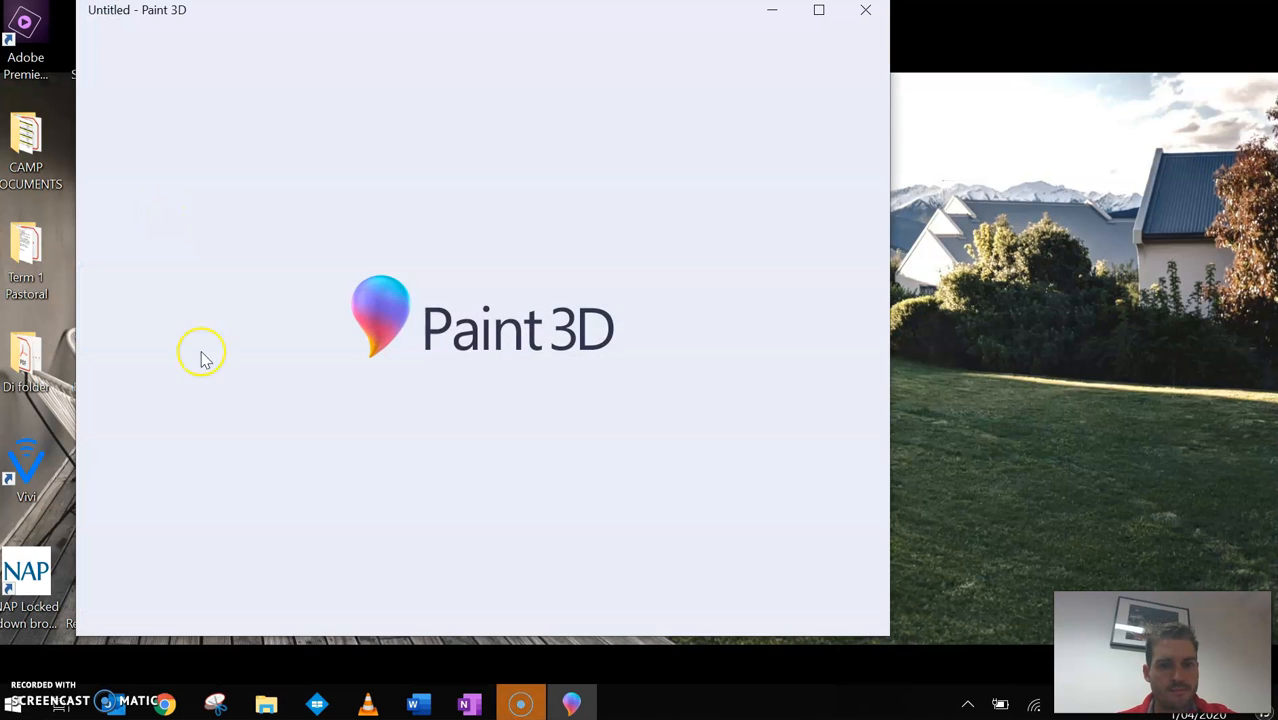
{"action": "left_click", "coordinate": [306, 295]}
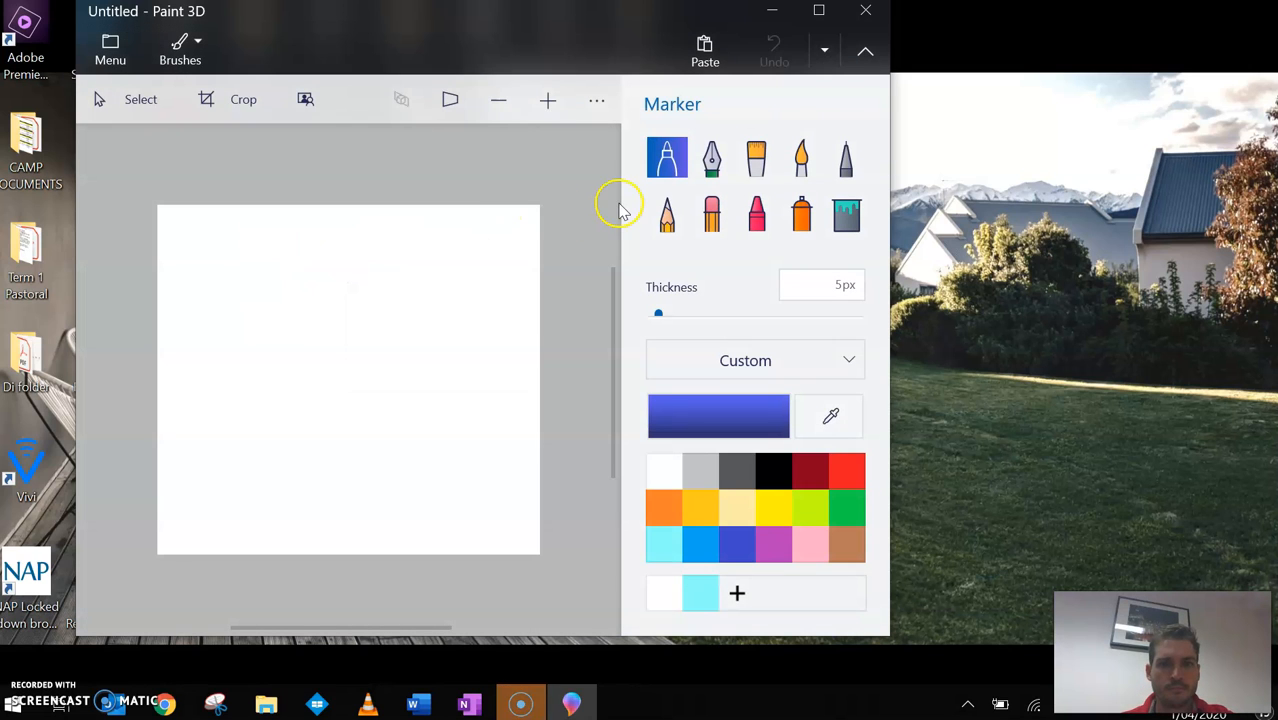
{"action": "left_click", "coordinate": [818, 10]}
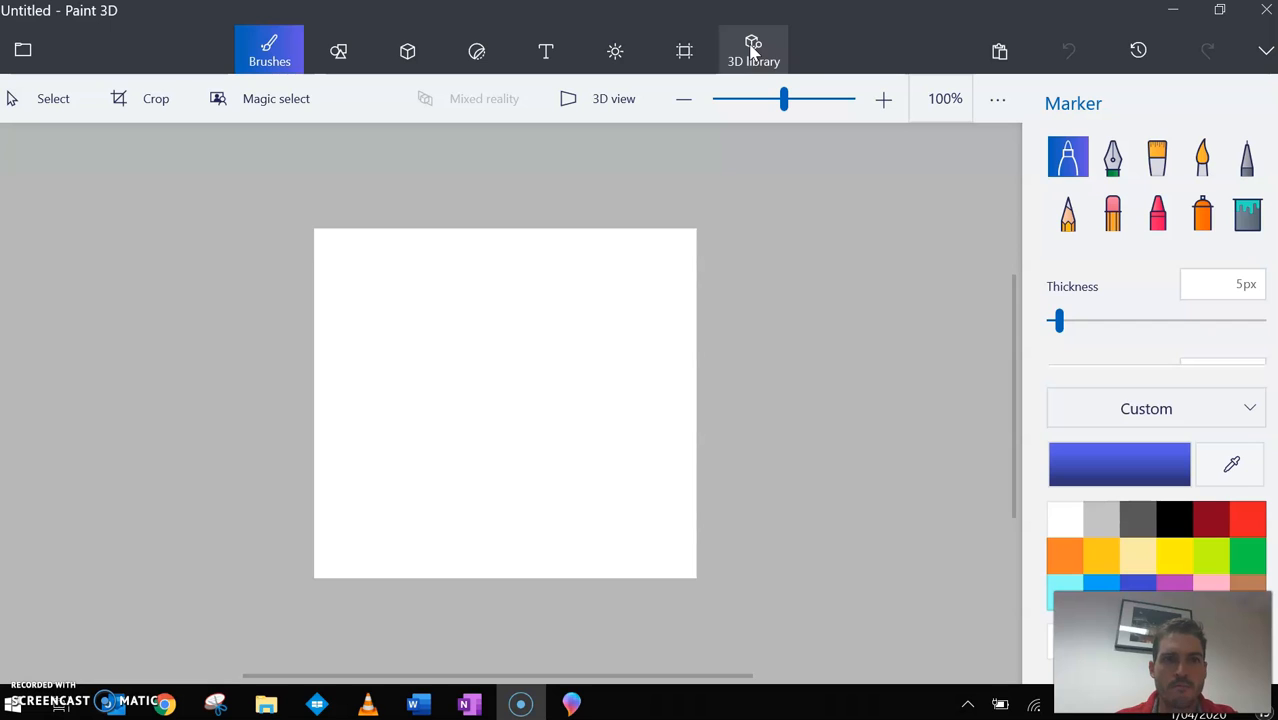
- Draw a tall blue 3D cylinder slightly left of the canvas centre and check it in 3D view
{"action": "left_click", "coordinate": [410, 58]}
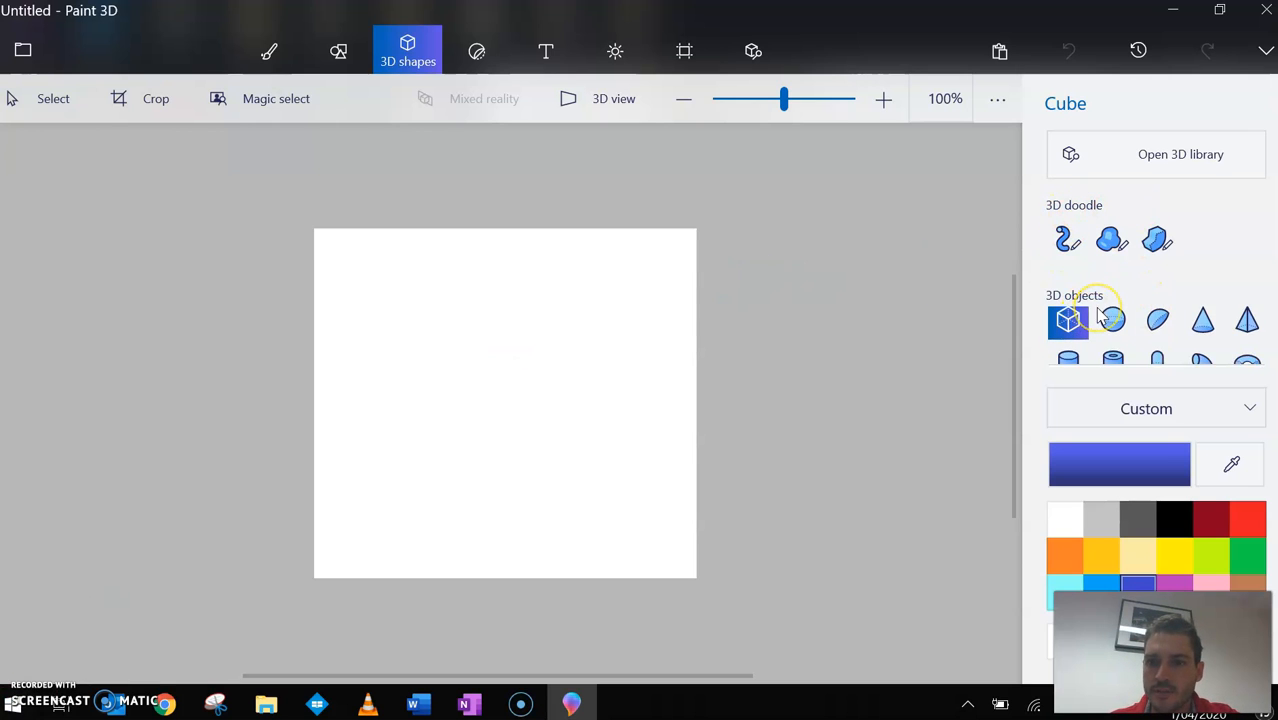
{"action": "scroll", "coordinate": [1155, 277], "scroll_direction": "down", "scroll_amount": 3}
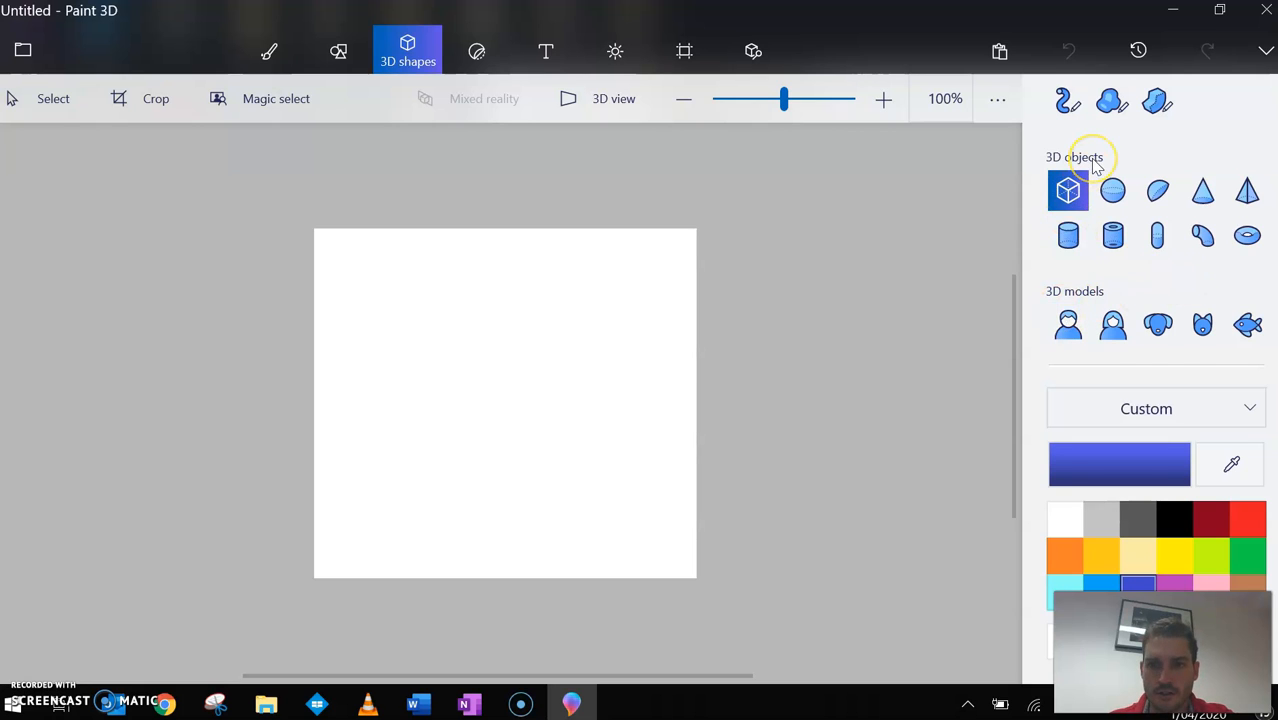
{"action": "scroll", "coordinate": [1096, 165], "scroll_direction": "up", "scroll_amount": 1}
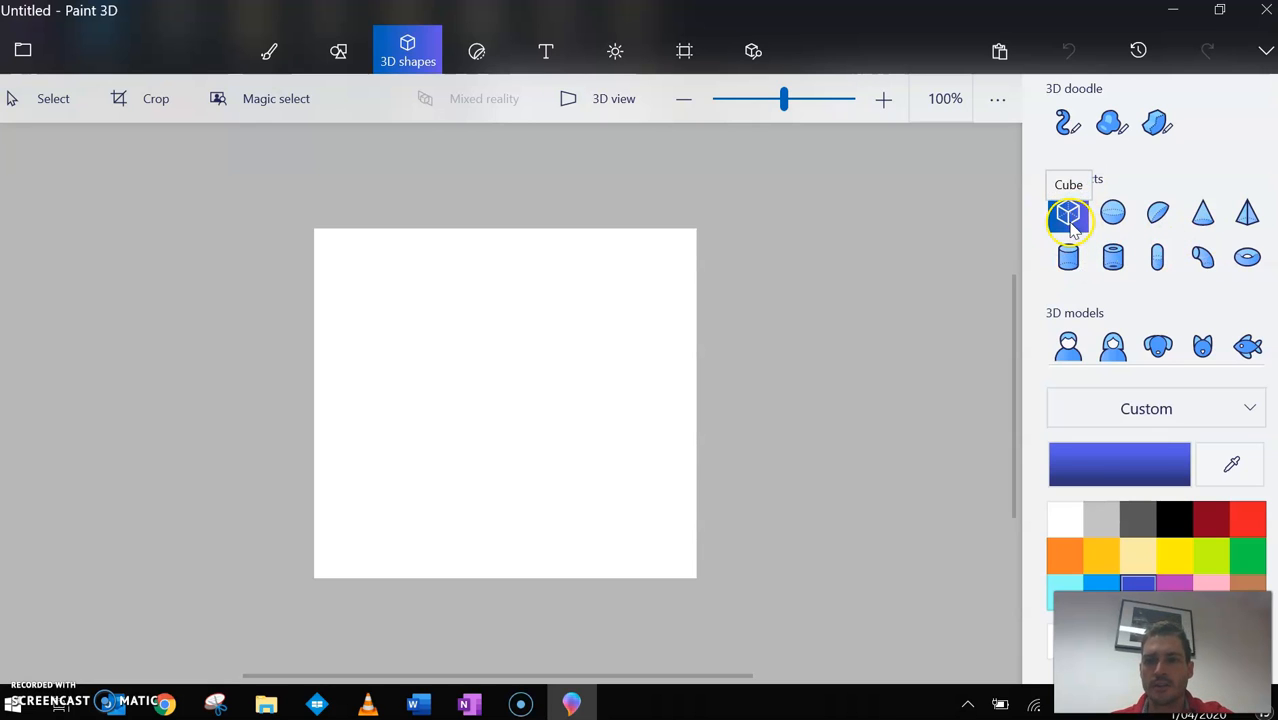
{"action": "left_click", "coordinate": [1067, 256]}
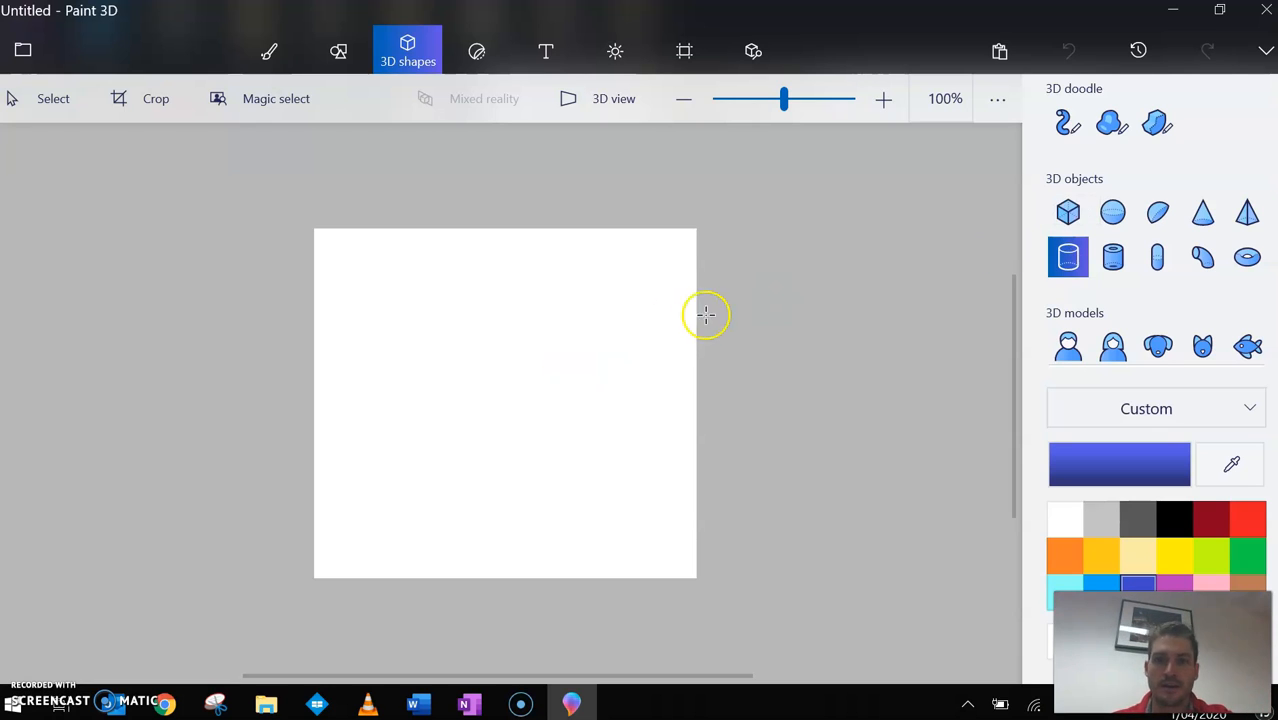
{"action": "left_click", "coordinate": [883, 100]}
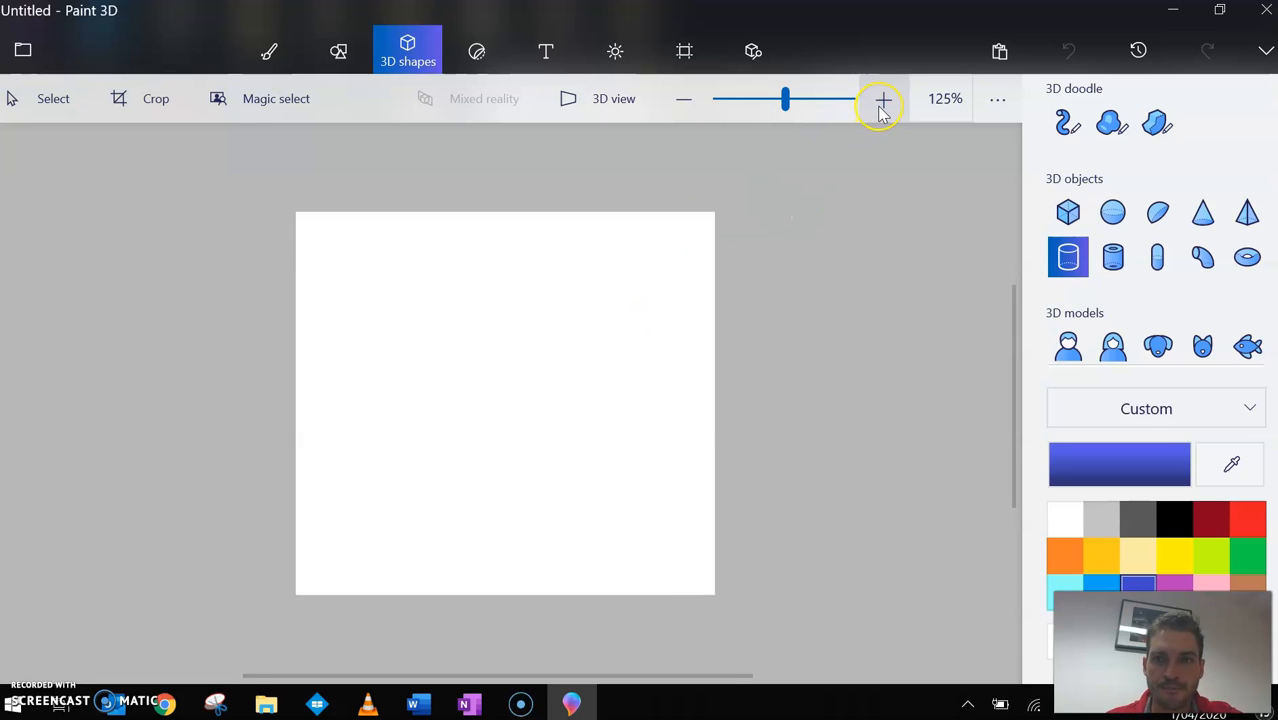
{"action": "left_click", "coordinate": [883, 100]}
{"action": "mouse_move", "coordinate": [359, 262]}
{"action": "left_mouse_down"}
{"action": "mouse_move", "coordinate": [548, 525]}
{"action": "mouse_move", "coordinate": [505, 463]}
{"action": "mouse_move", "coordinate": [521, 487]}
{"action": "left_mouse_up"}
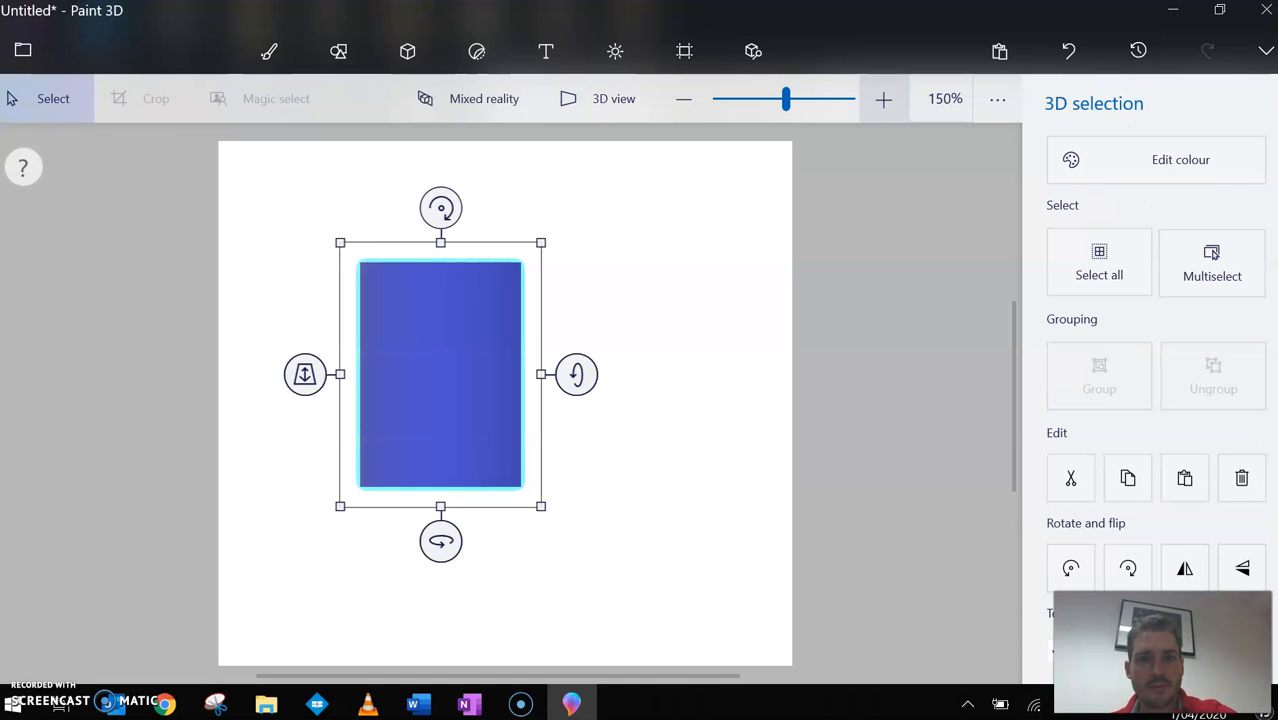
{"action": "left_click", "coordinate": [601, 98]}
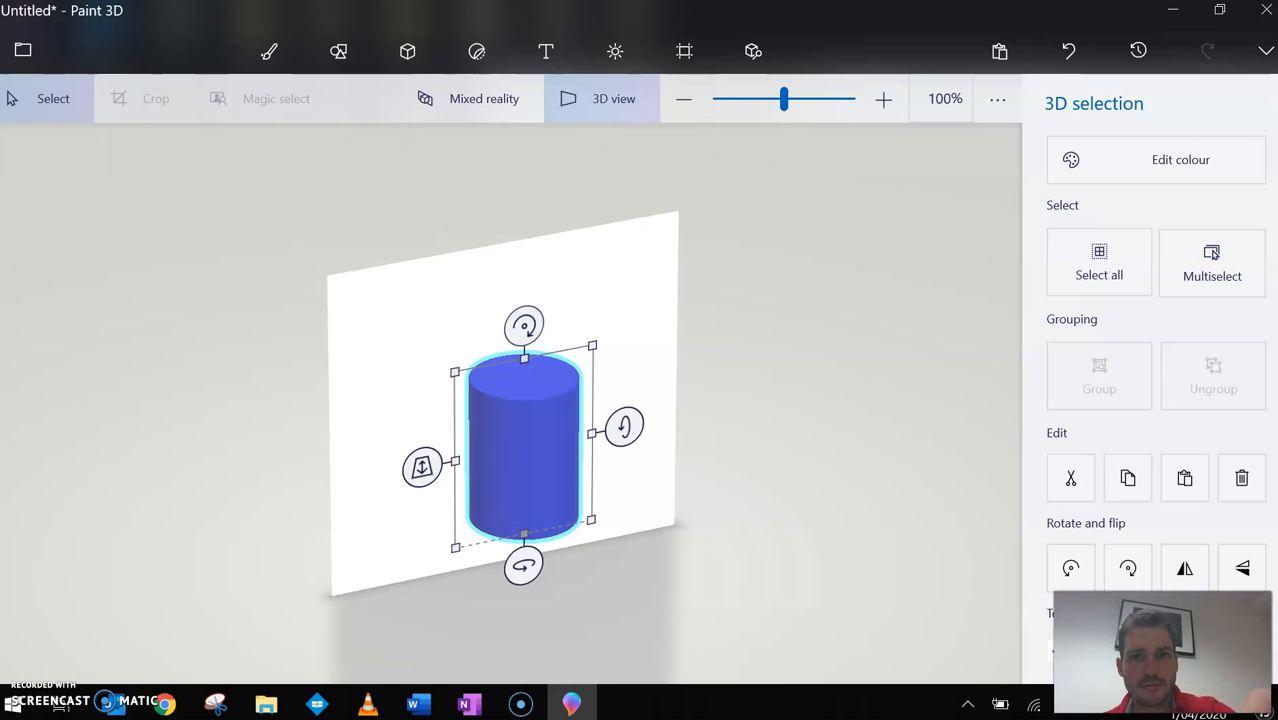
{"action": "key", "text": "v"}
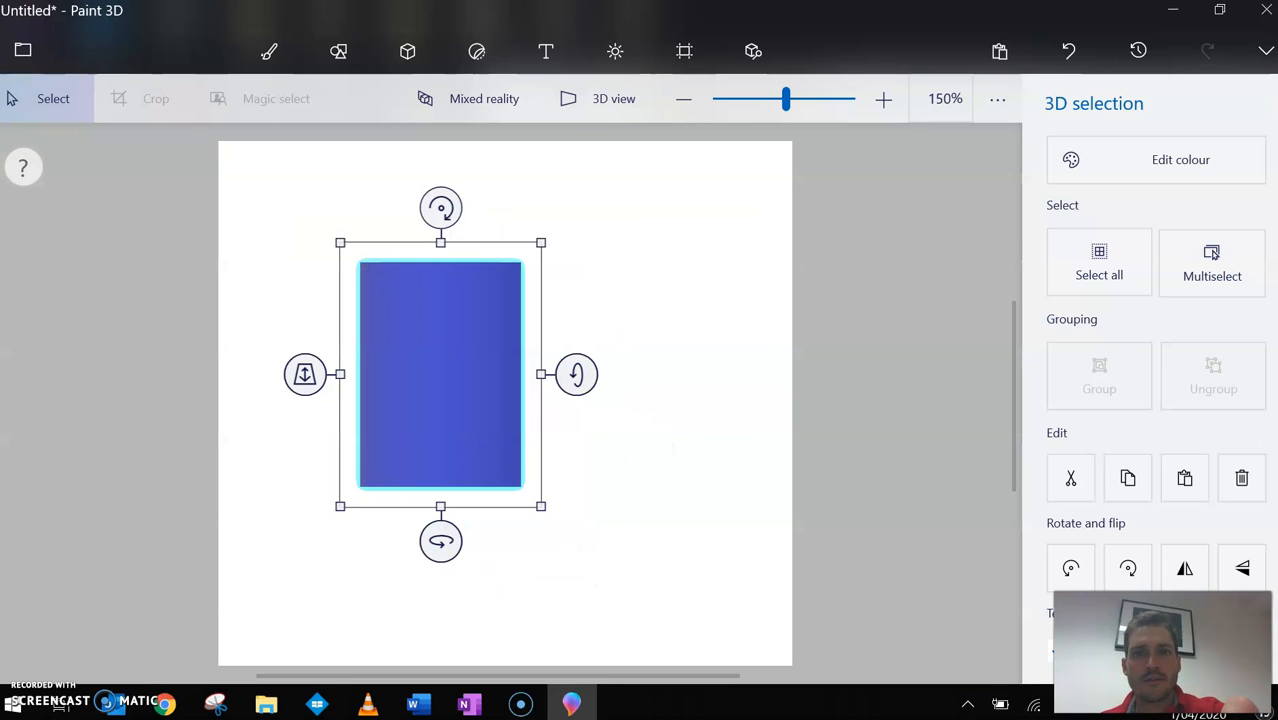
- Hide the canvas behind the cylinder and inspect the cylinder alone in 3D view
{"action": "left_click", "coordinate": [684, 50]}
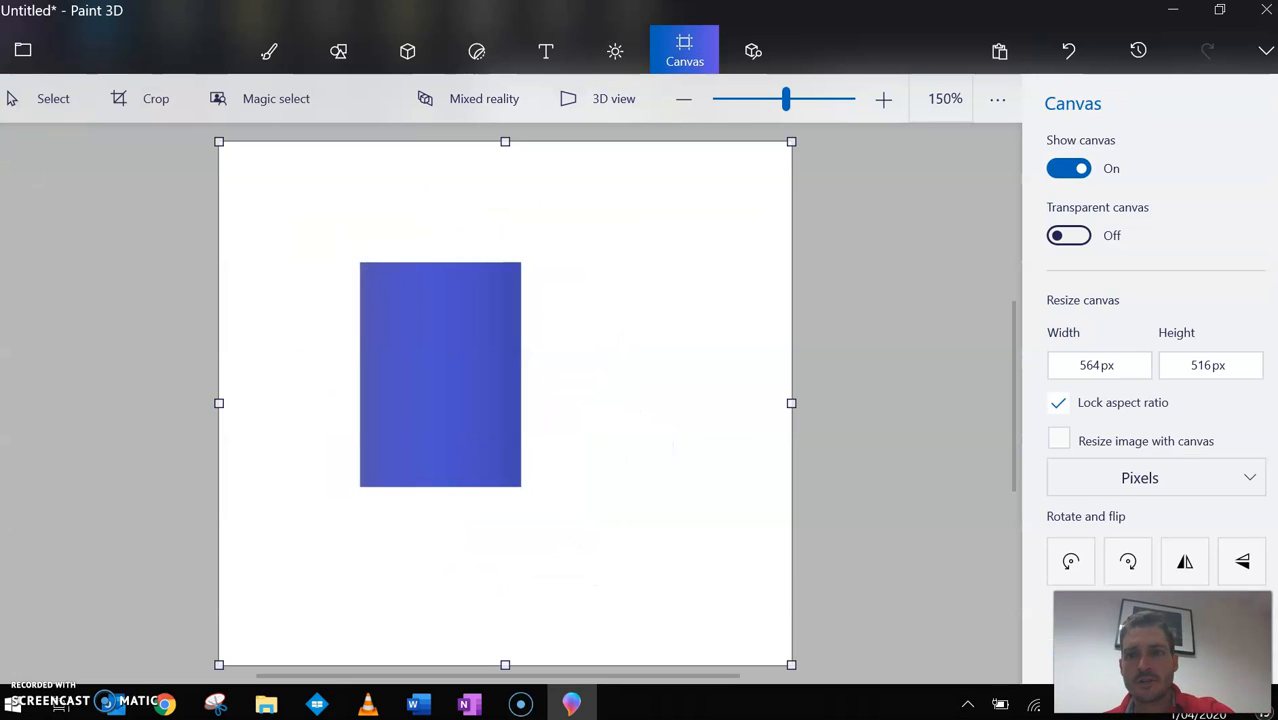
{"action": "left_click", "coordinate": [1068, 235]}
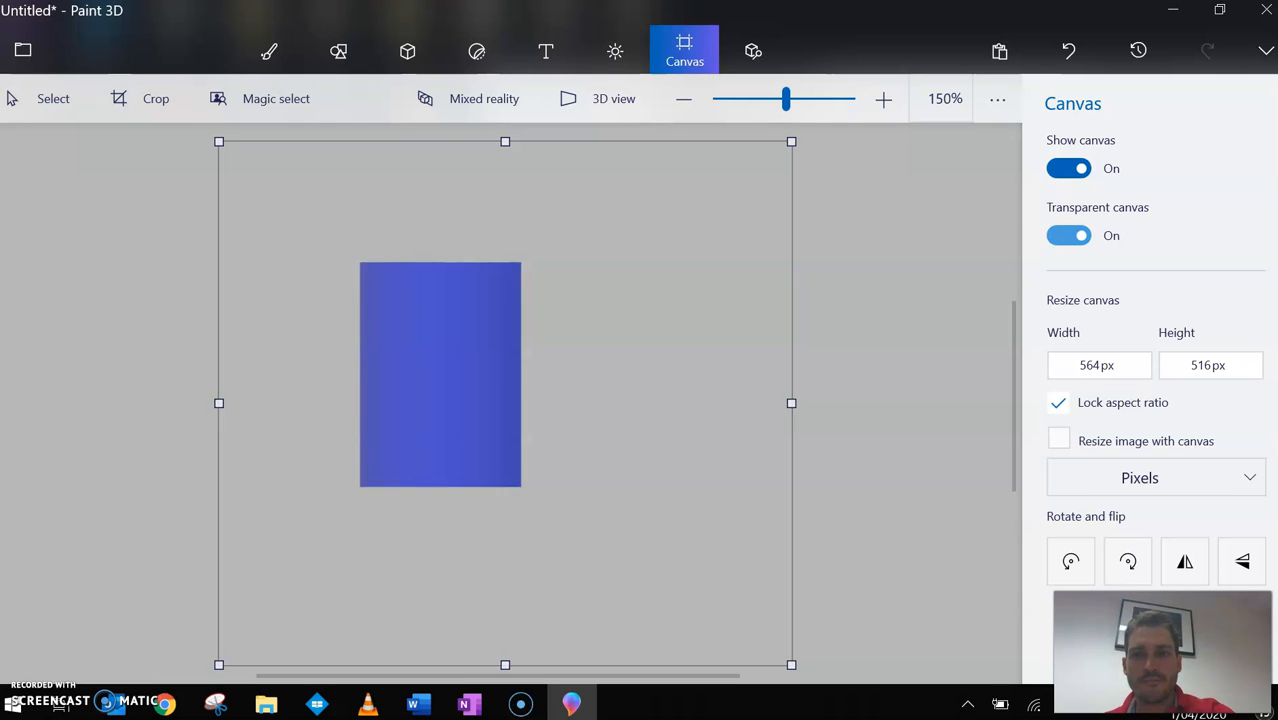
{"action": "left_click", "coordinate": [1068, 235]}
{"action": "left_click", "coordinate": [1068, 168]}
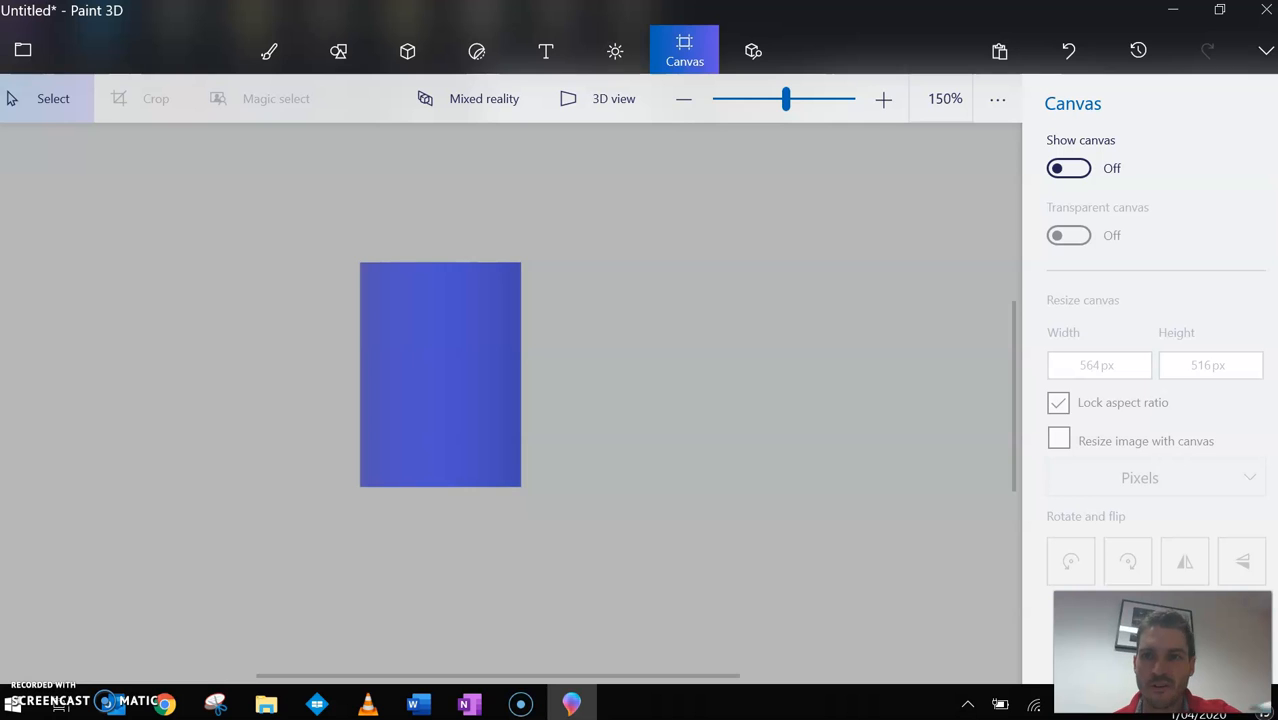
{"action": "left_click", "coordinate": [600, 98]}
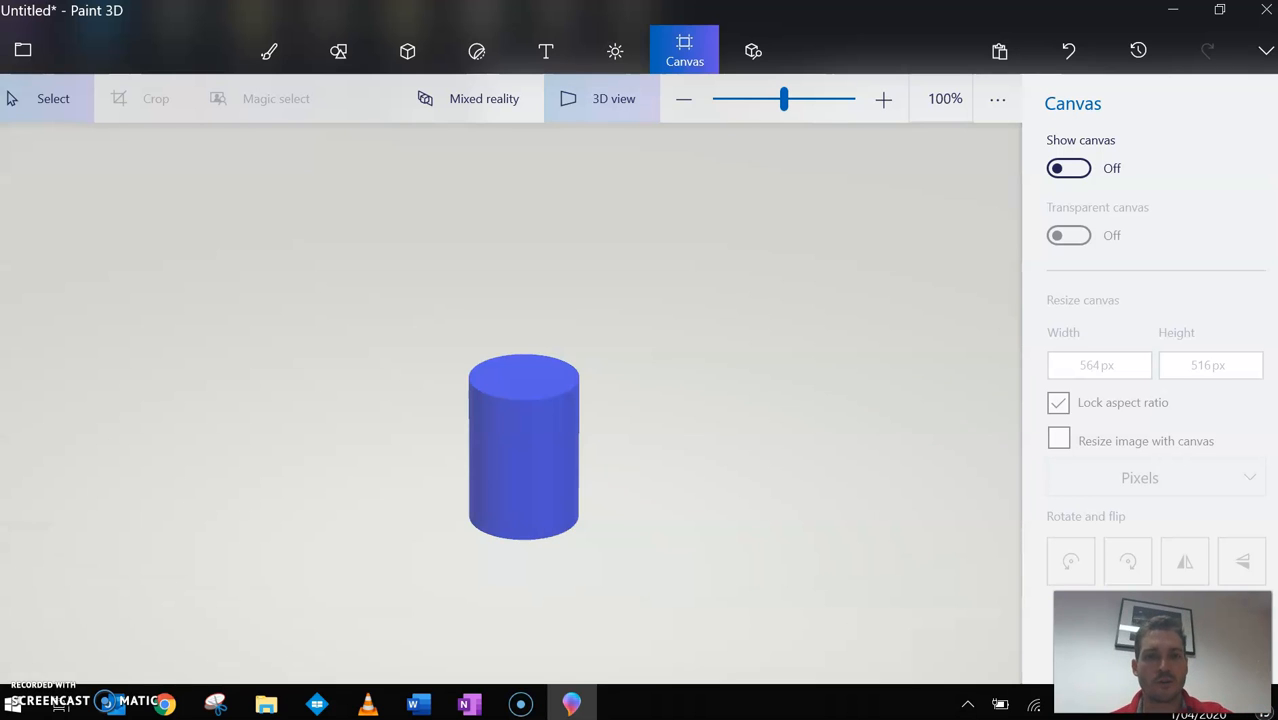
{"action": "mouse_move", "coordinate": [417, 570]}
{"action": "left_mouse_down"}
{"action": "mouse_move", "coordinate": [225, 525]}
{"action": "mouse_move", "coordinate": [612, 562]}
{"action": "mouse_move", "coordinate": [474, 533]}
{"action": "mouse_move", "coordinate": [477, 612]}
{"action": "mouse_move", "coordinate": [520, 605]}
{"action": "mouse_move", "coordinate": [558, 570]}
{"action": "left_mouse_up"}
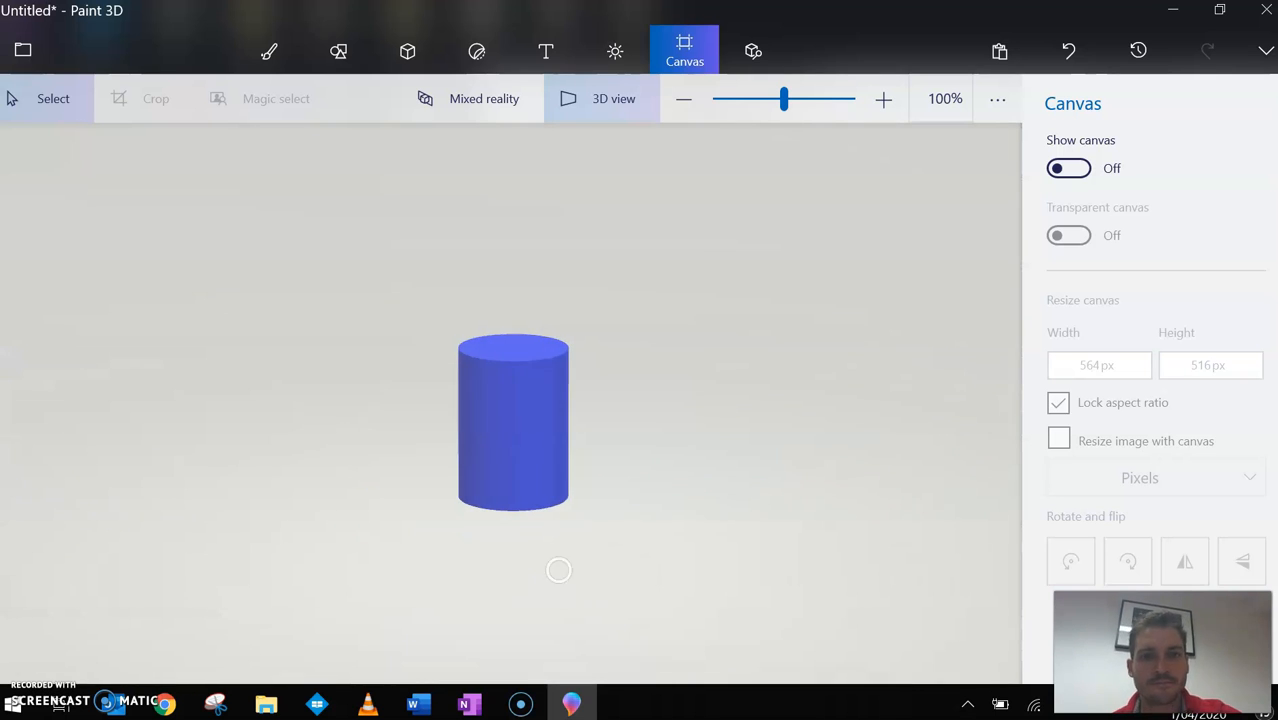
{"action": "key", "text": "v"}
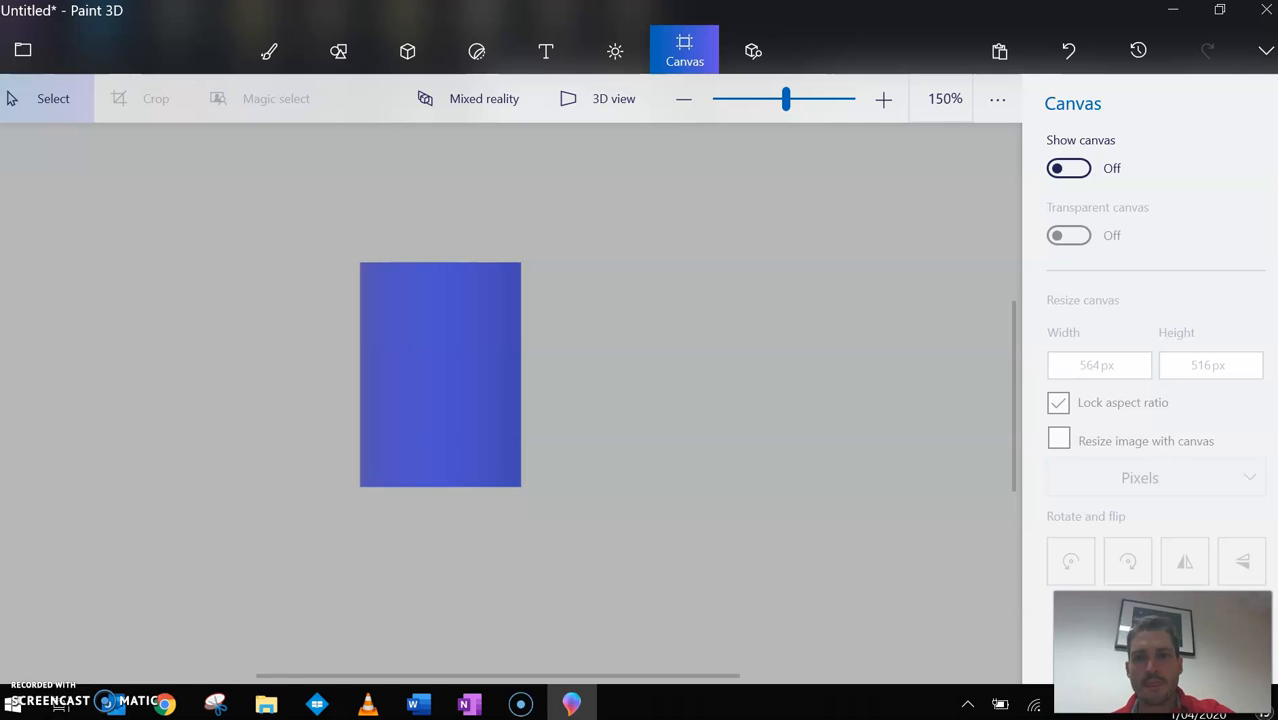
- Draw a blue 3D hemisphere just above the cylinder, about as wide as the cylinder
{"action": "left_click", "coordinate": [407, 50]}
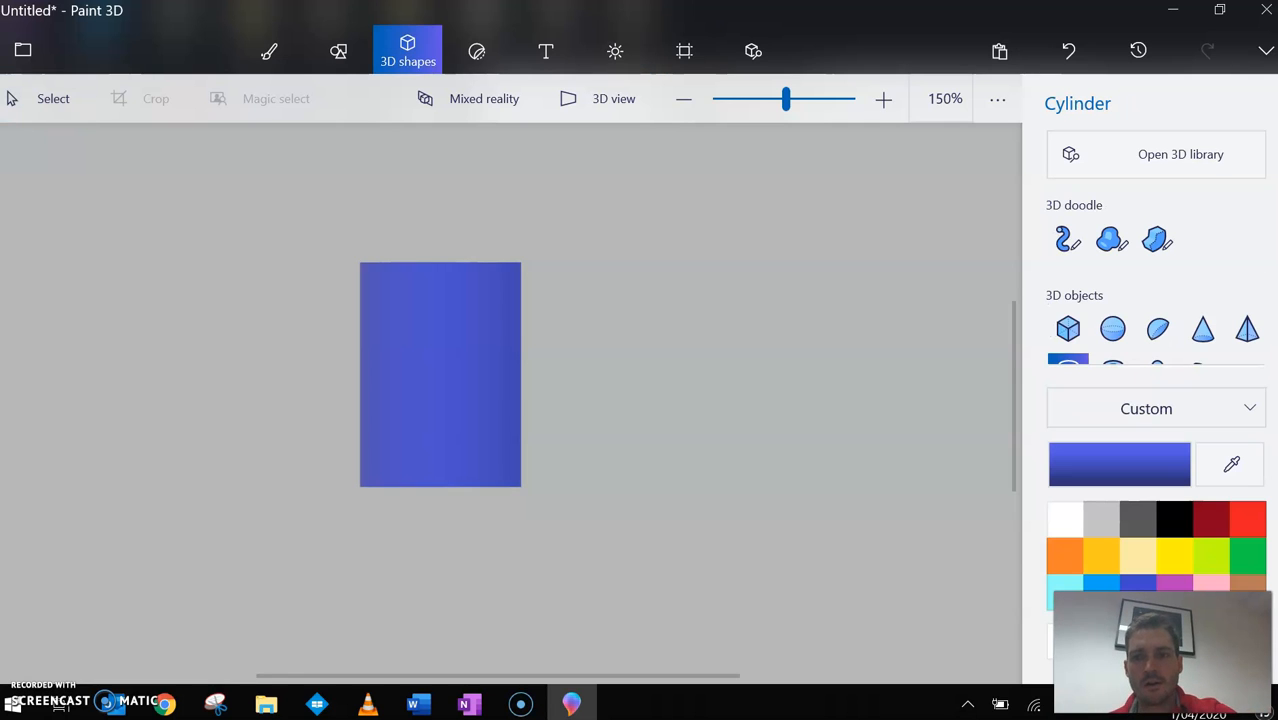
{"action": "scroll", "coordinate": [1141, 325], "scroll_direction": "down", "scroll_amount": 2}
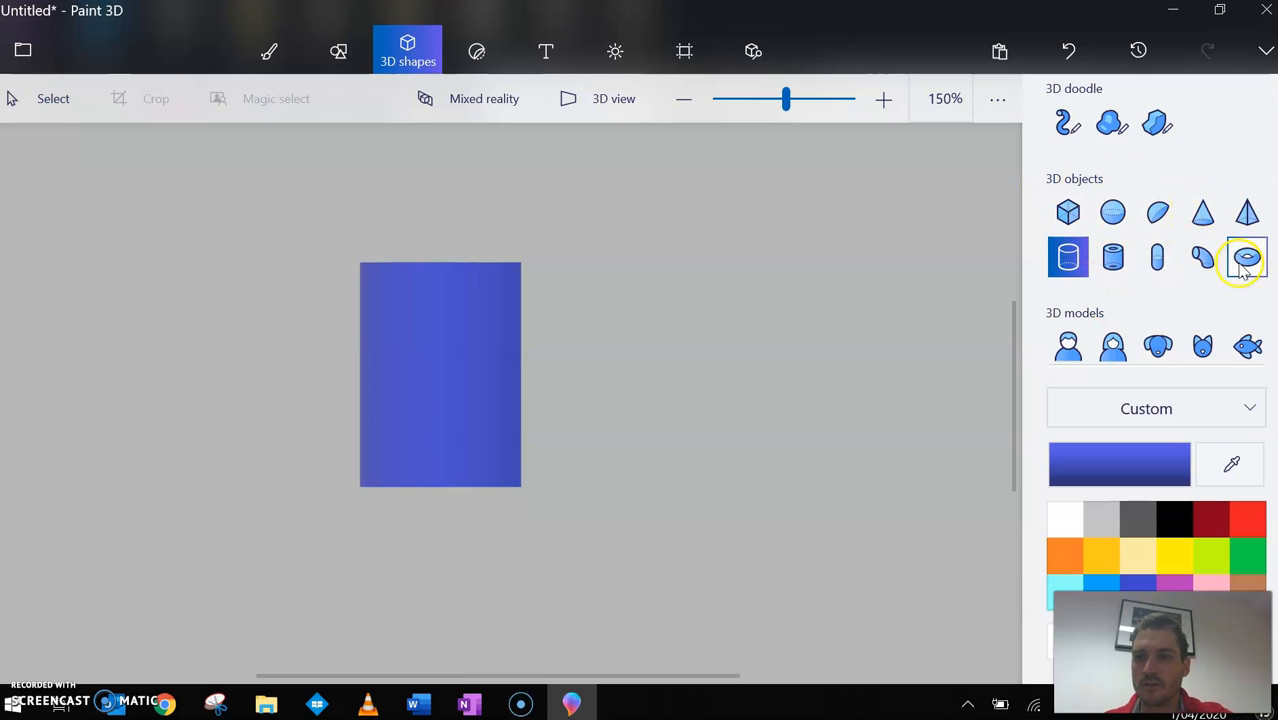
{"action": "left_click", "coordinate": [1160, 214]}
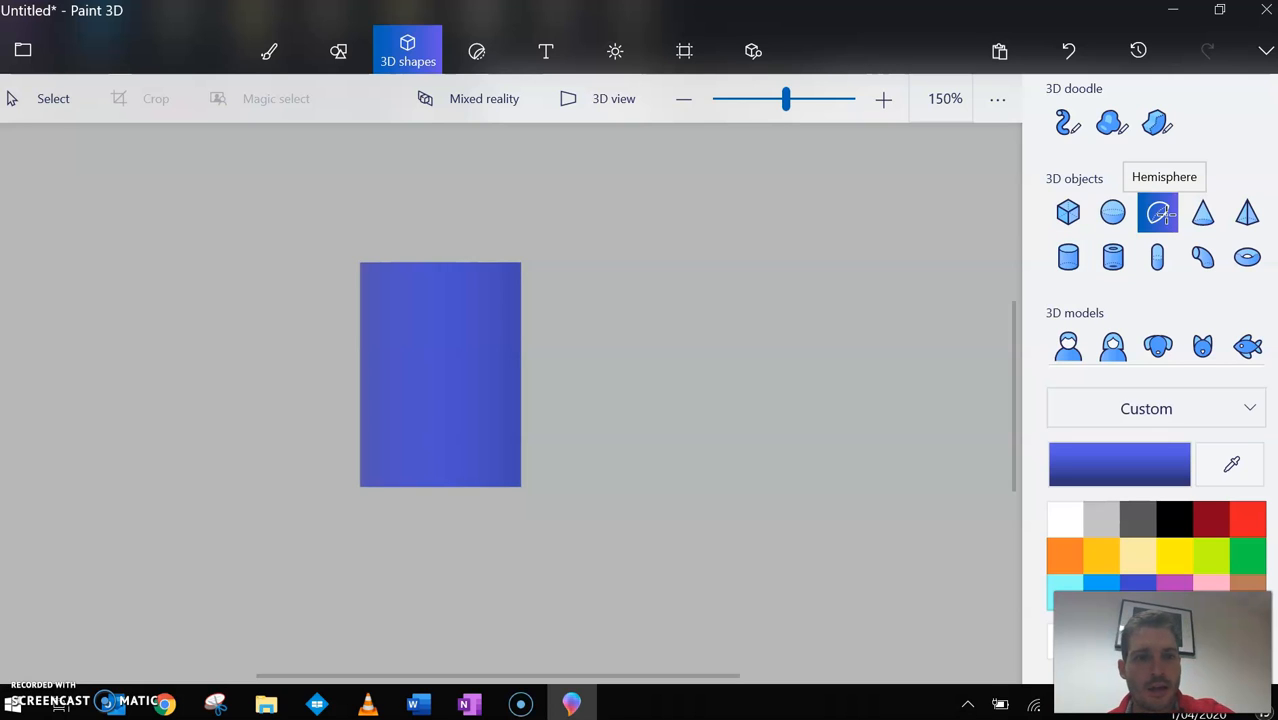
{"action": "left_click_drag", "start_coordinate": [363, 170], "coordinate": [516, 262]}
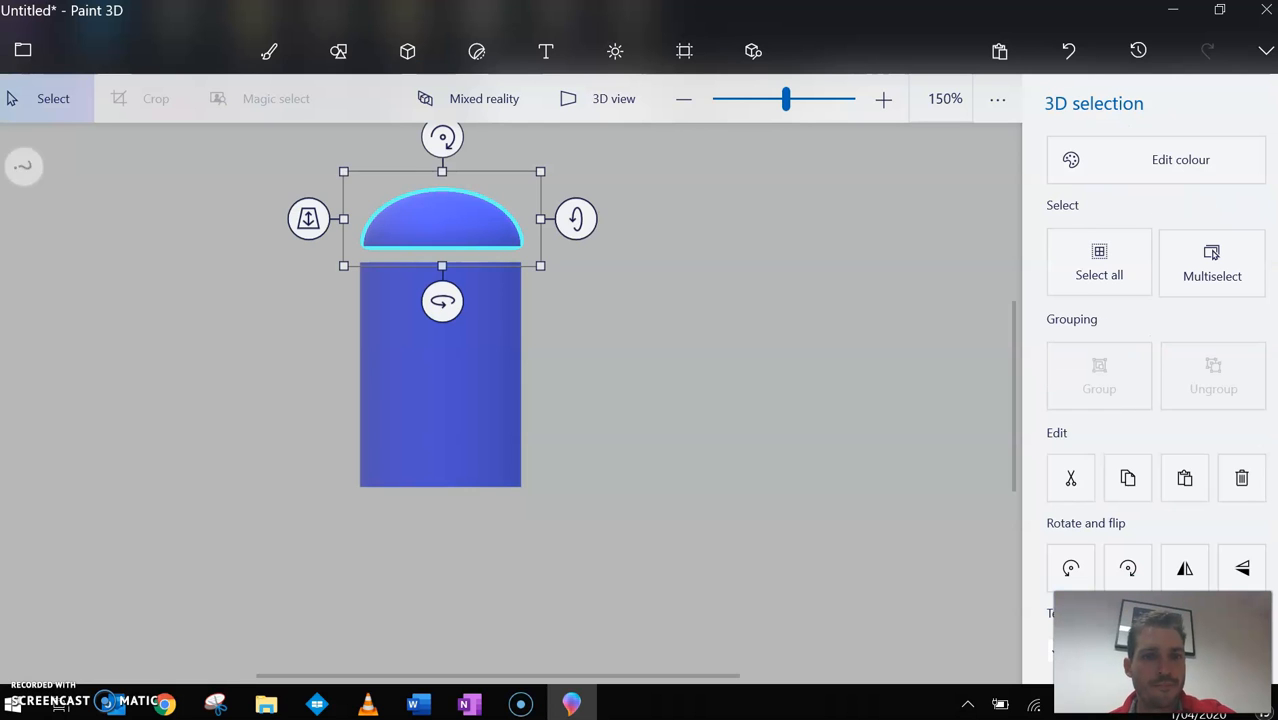
- Resize the hemisphere to the cylinder's width and move it so its flat base sits flush on the cylinder's upper edge
{"action": "left_click_drag", "start_coordinate": [442, 225], "coordinate": [286, 265]}
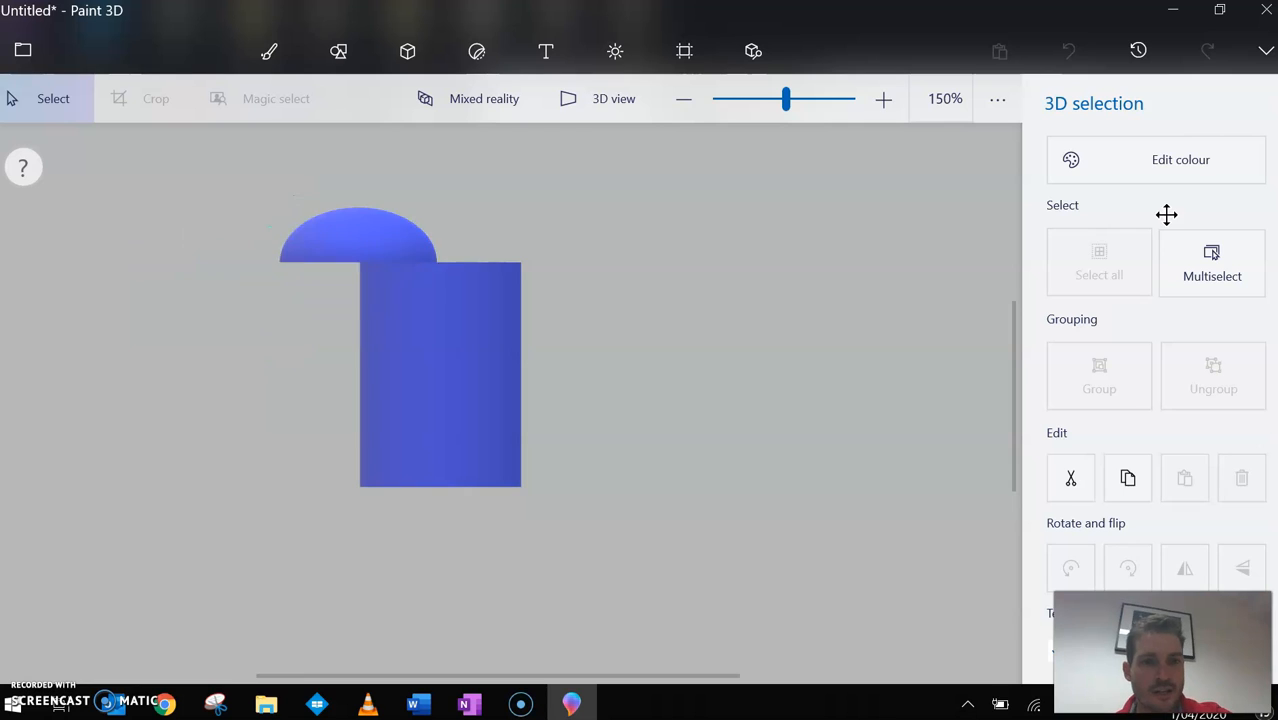
{"action": "left_click_drag", "start_coordinate": [358, 236], "coordinate": [437, 236]}
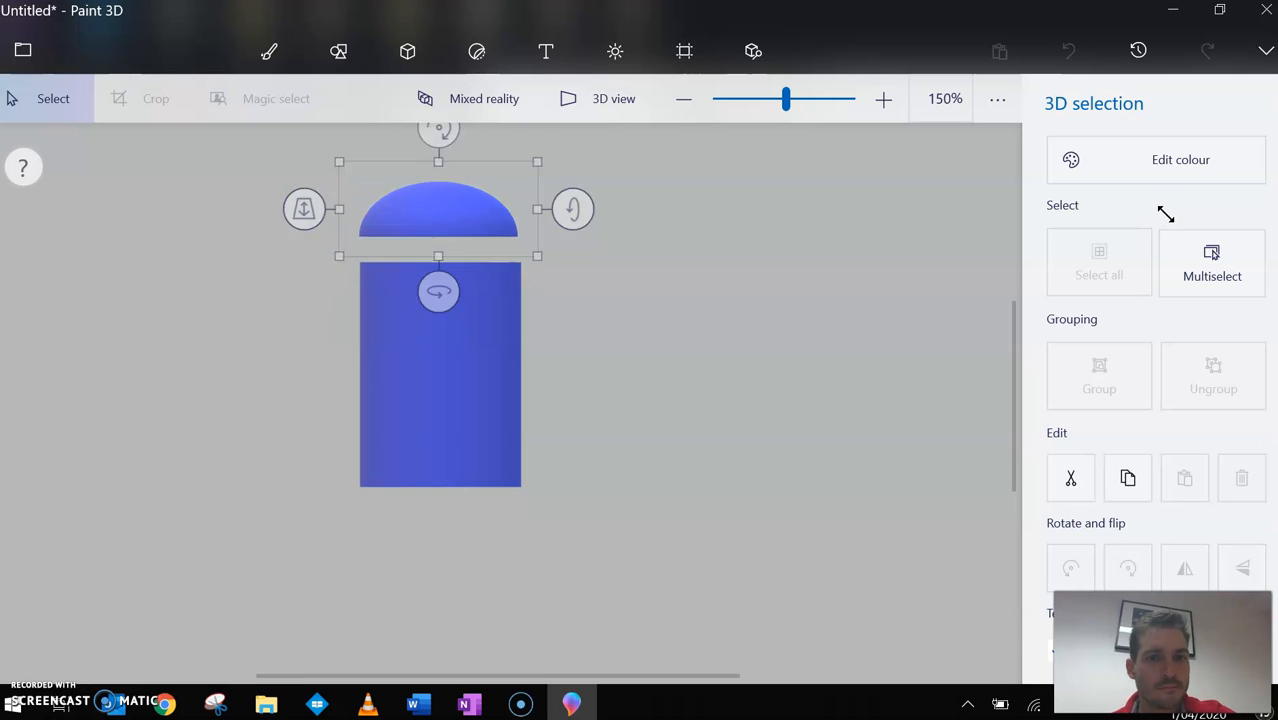
{"action": "left_click_drag", "start_coordinate": [537, 256], "coordinate": [541, 257]}
{"action": "left_click_drag", "start_coordinate": [439, 215], "coordinate": [443, 241]}
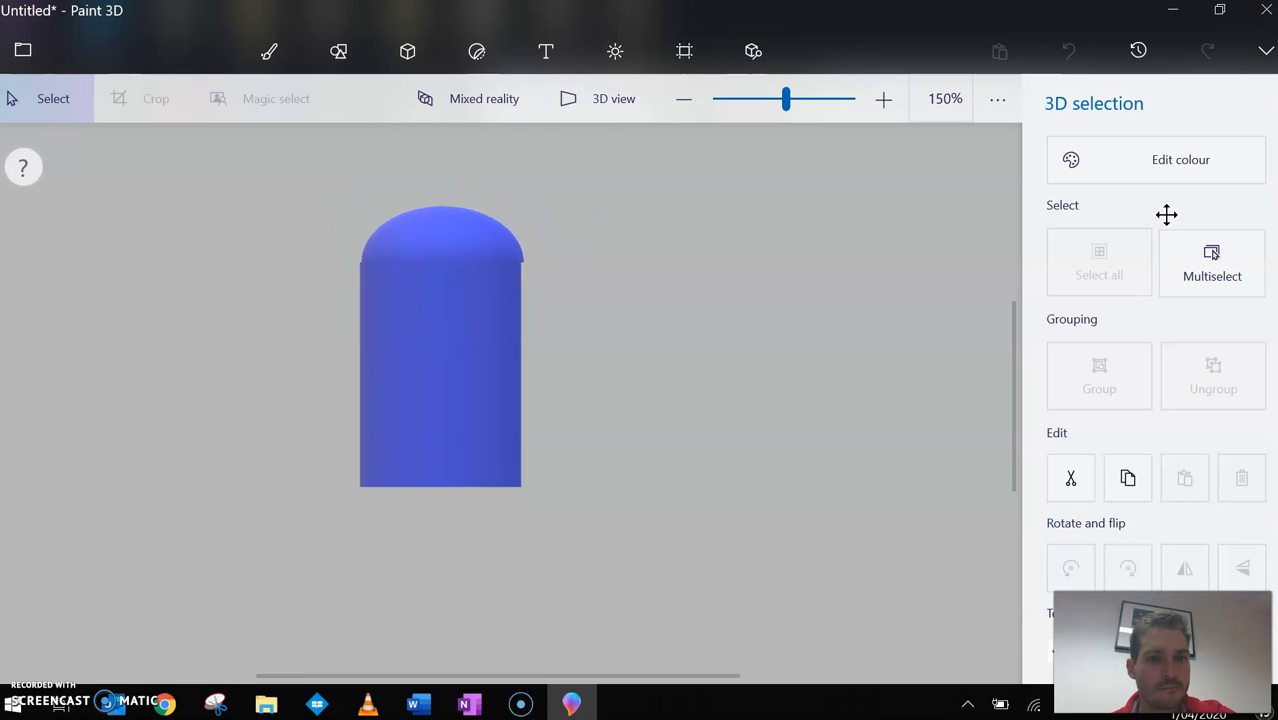
{"action": "key", "text": "Left"}
{"action": "key", "text": "Left"}
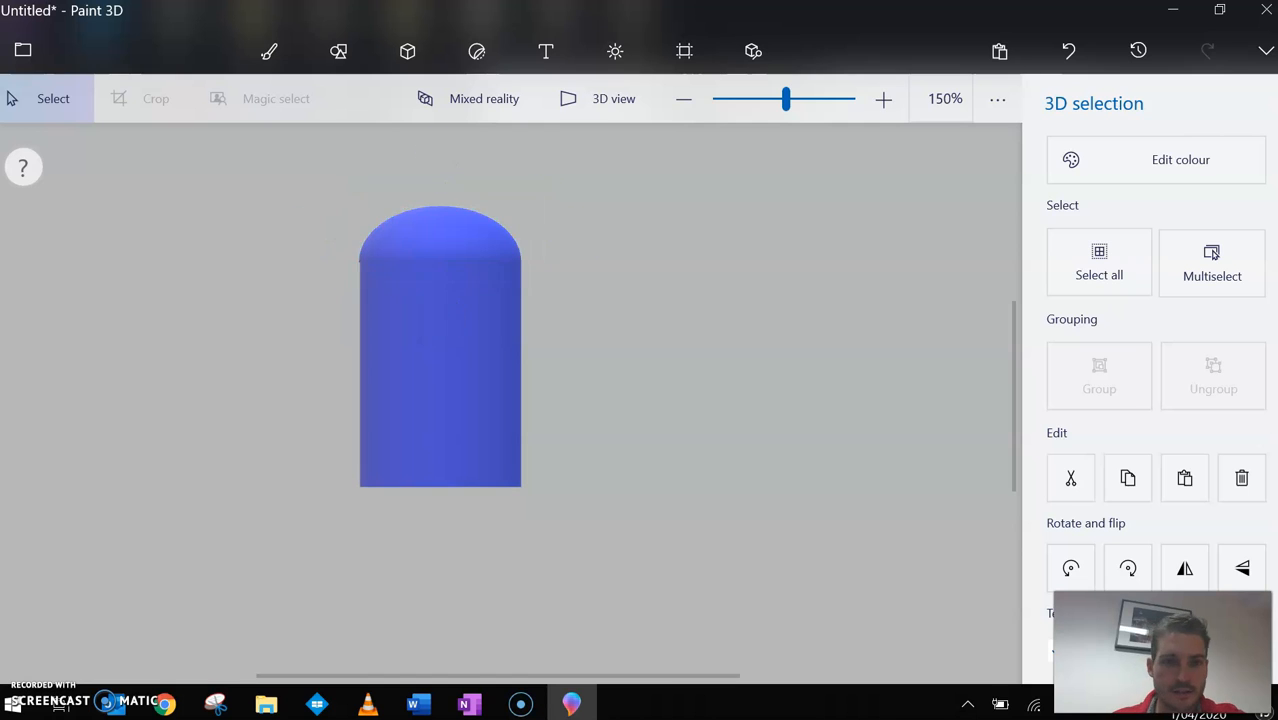
{"action": "key", "text": "Right"}
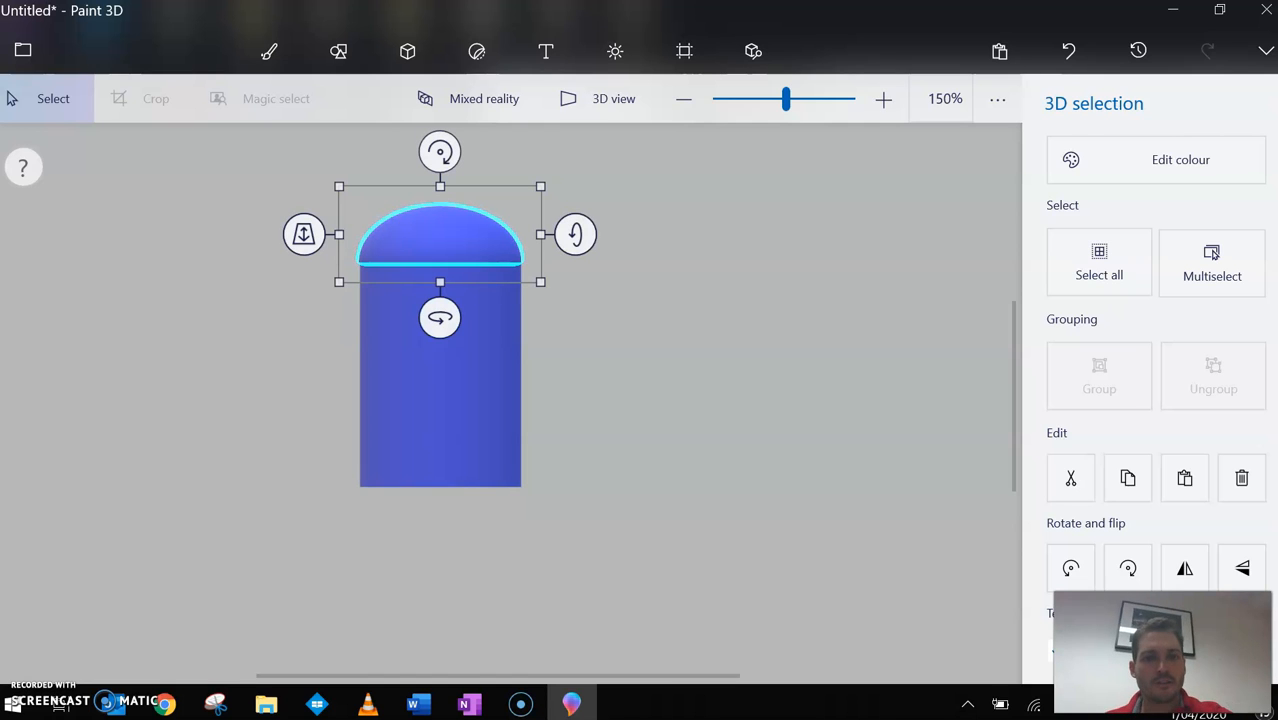
{"action": "key", "text": "Escape"}
- Recolour the hemisphere bright red and deselect it
{"action": "left_click", "coordinate": [440, 234]}
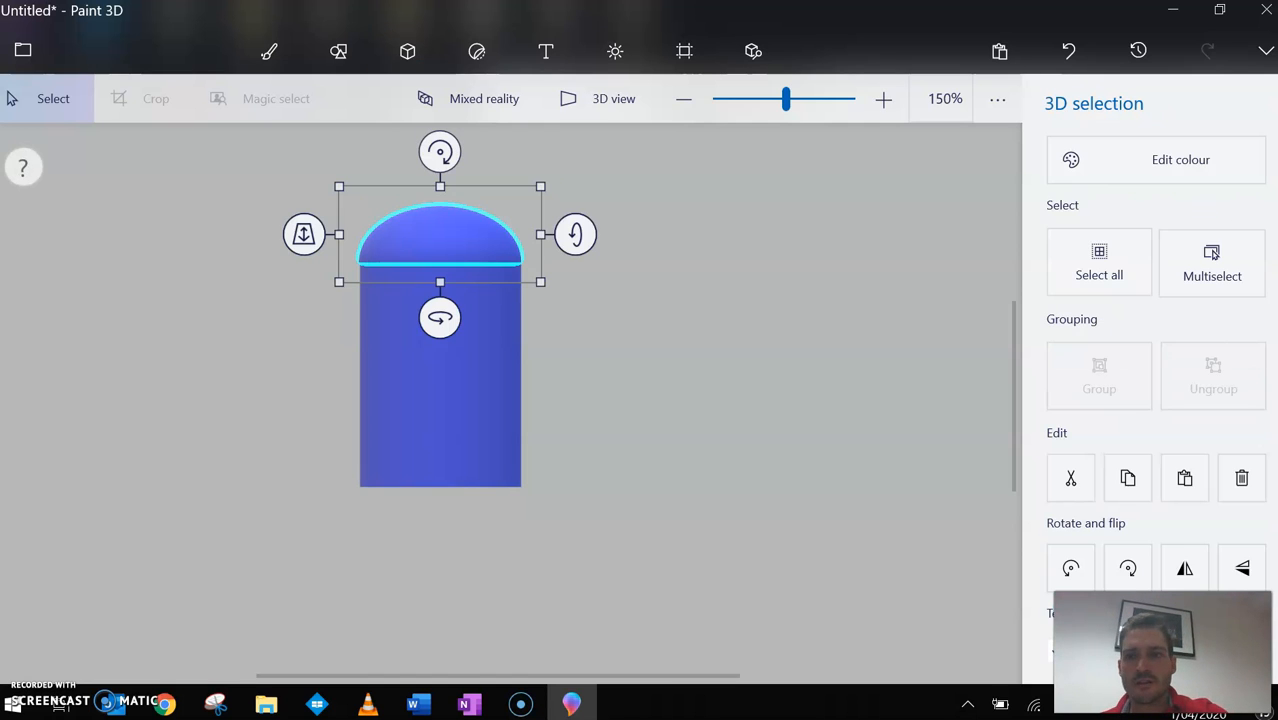
{"action": "left_click", "coordinate": [1180, 160]}
{"action": "left_click", "coordinate": [987, 306]}
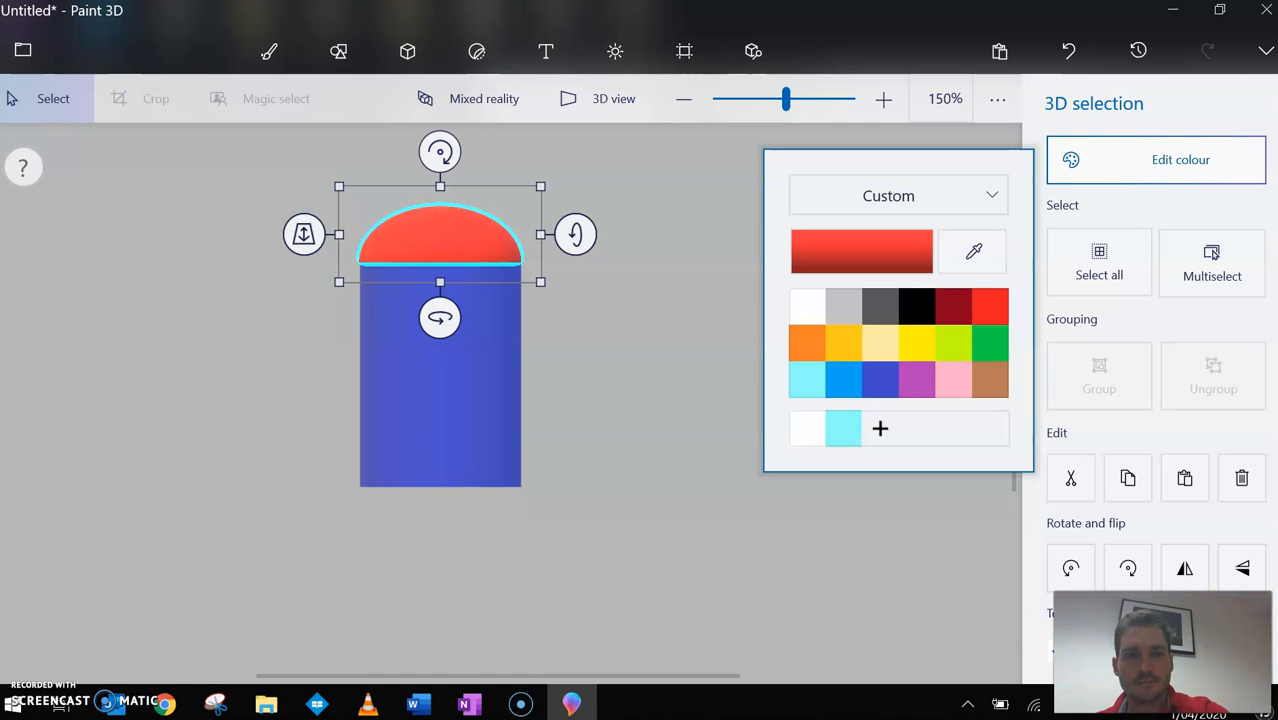
{"action": "key", "text": "Escape"}
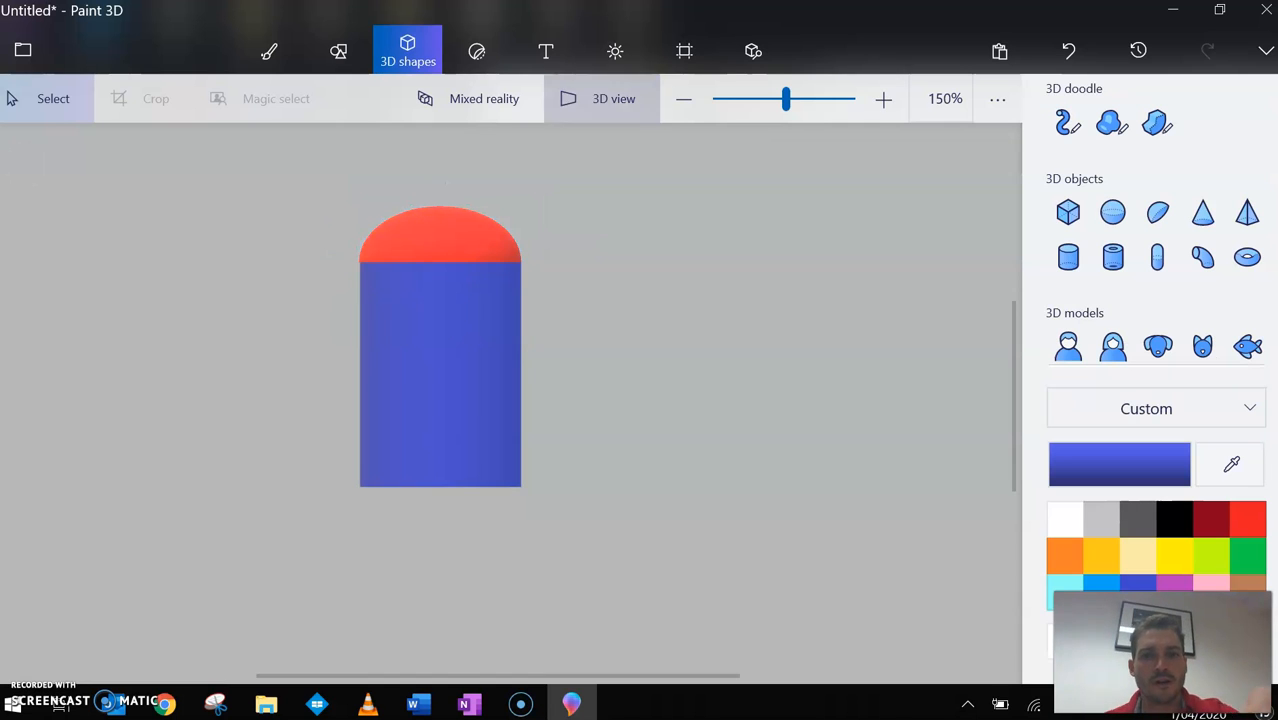
- In 3D view, turn the model side-on and shift the red hemisphere in depth until it is centred over the cylinder
{"action": "left_click", "coordinate": [600, 98]}
{"action": "left_click_drag", "start_coordinate": [278, 553], "coordinate": [229, 497]}
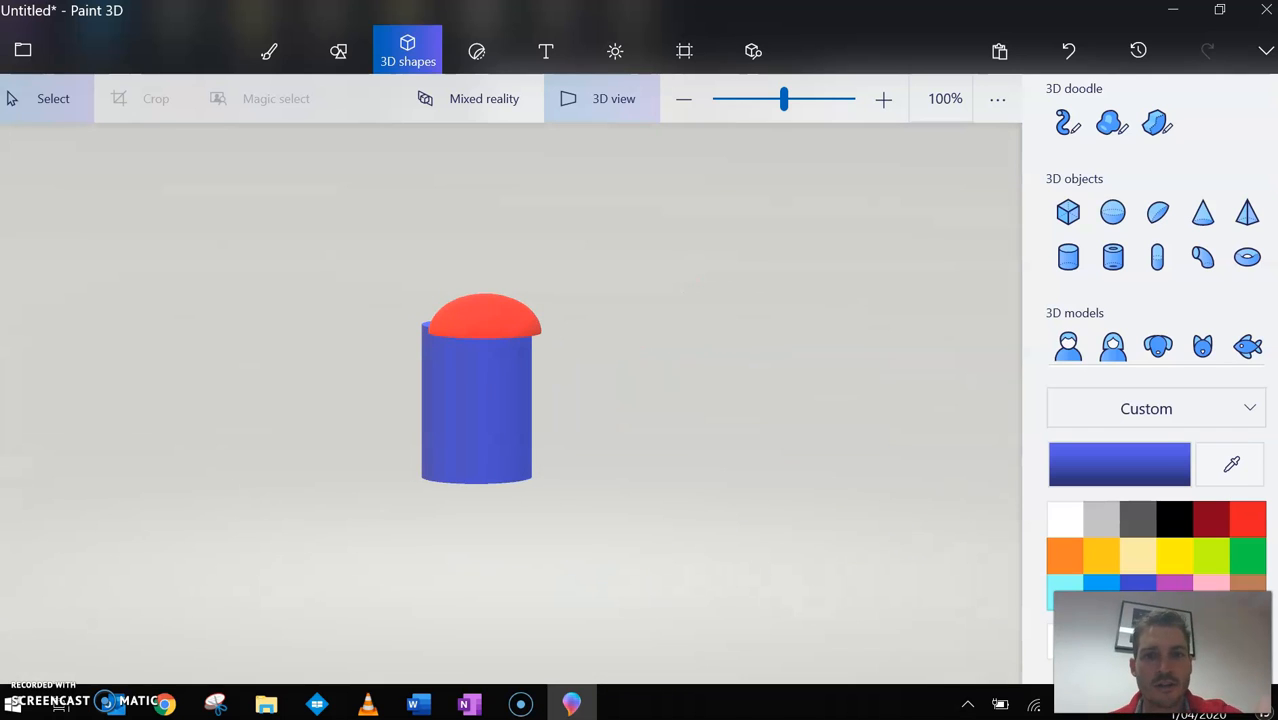
{"action": "left_click", "coordinate": [600, 98]}
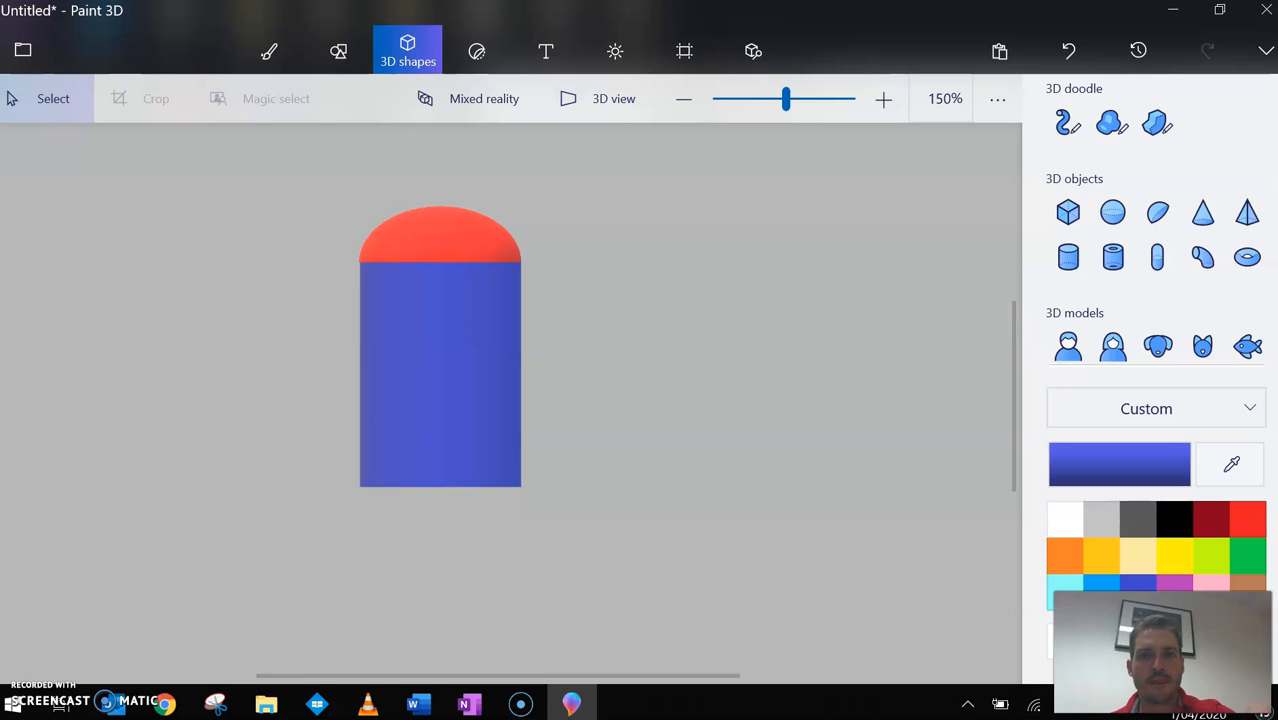
{"action": "left_click", "coordinate": [600, 98]}
{"action": "left_click_drag", "start_coordinate": [311, 574], "coordinate": [527, 566]}
{"action": "left_click", "coordinate": [724, 296]}
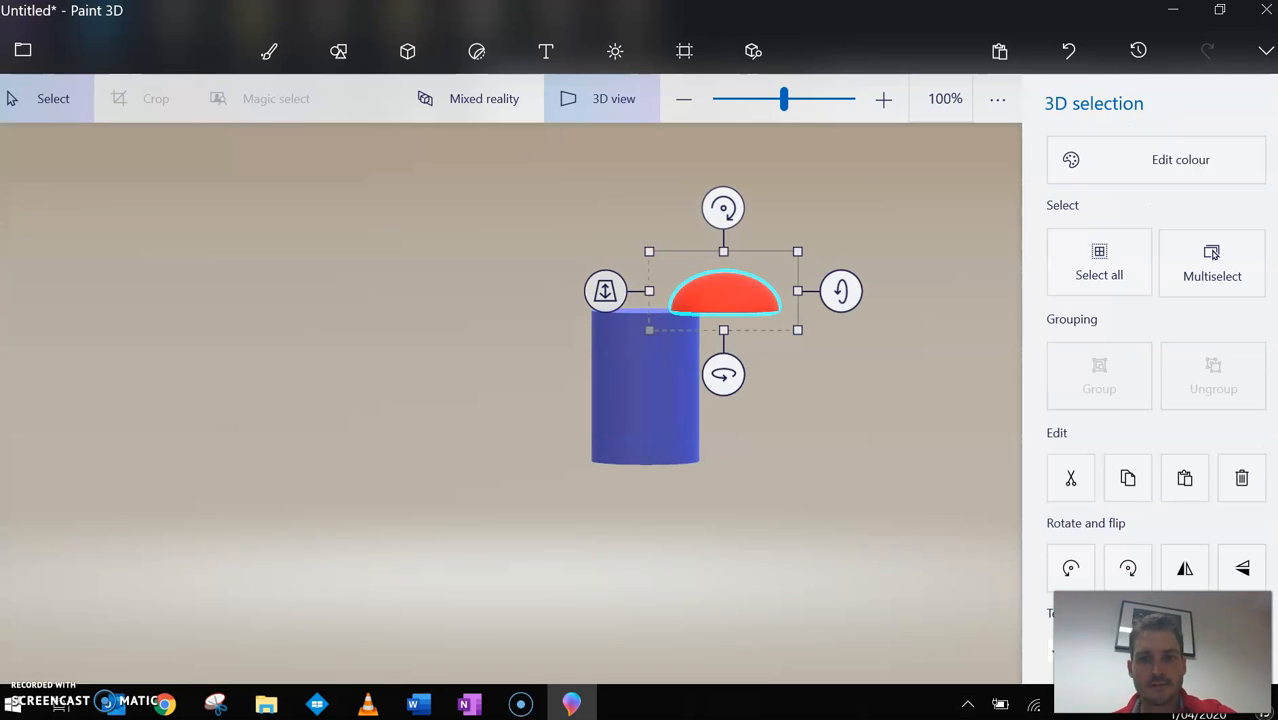
{"action": "left_click_drag", "start_coordinate": [724, 296], "coordinate": [644, 296]}
{"action": "key", "text": "v"}
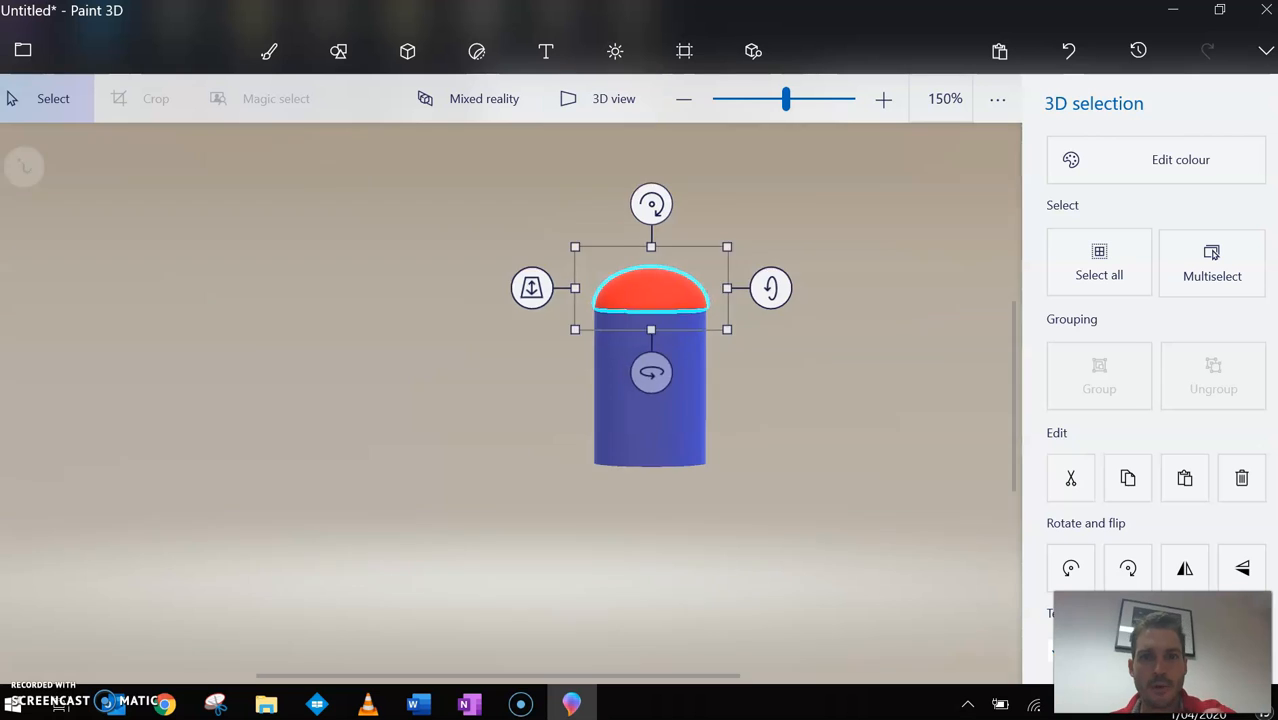
{"action": "key", "text": "Escape"}
{"action": "key", "text": "v"}
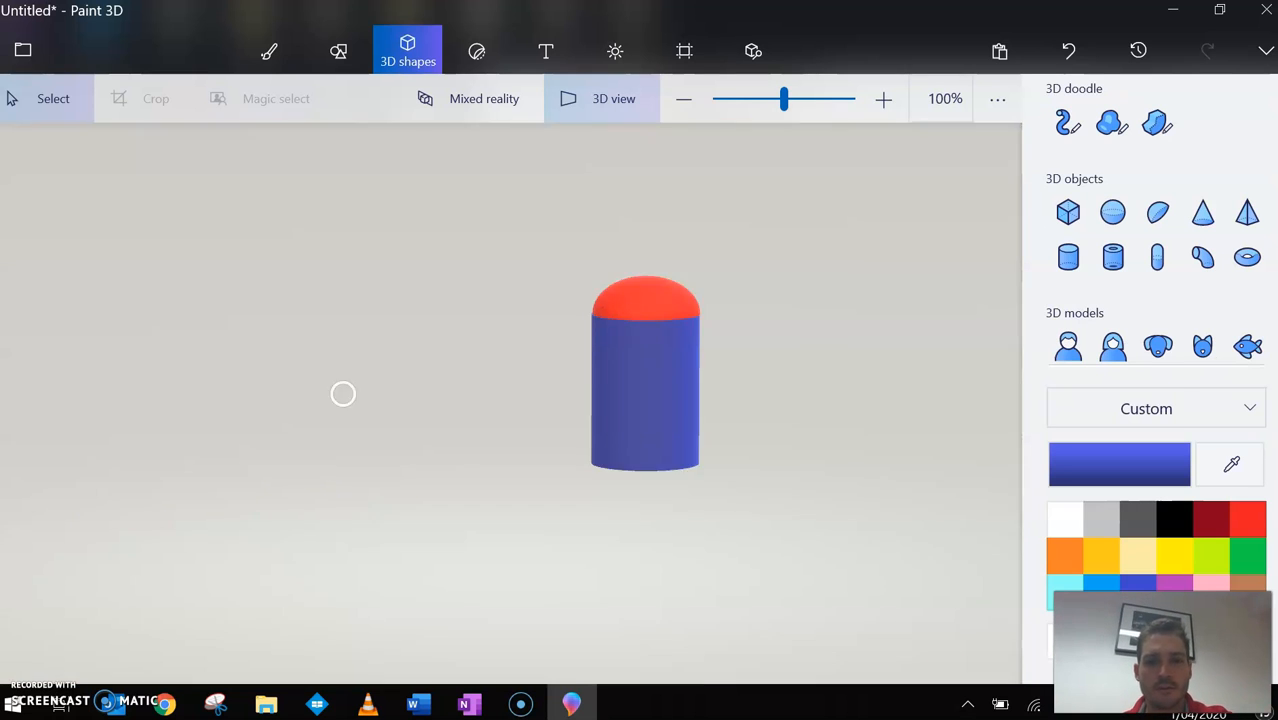
{"action": "left_click_drag", "start_coordinate": [342, 391], "coordinate": [288, 340]}
{"action": "key", "text": "v"}
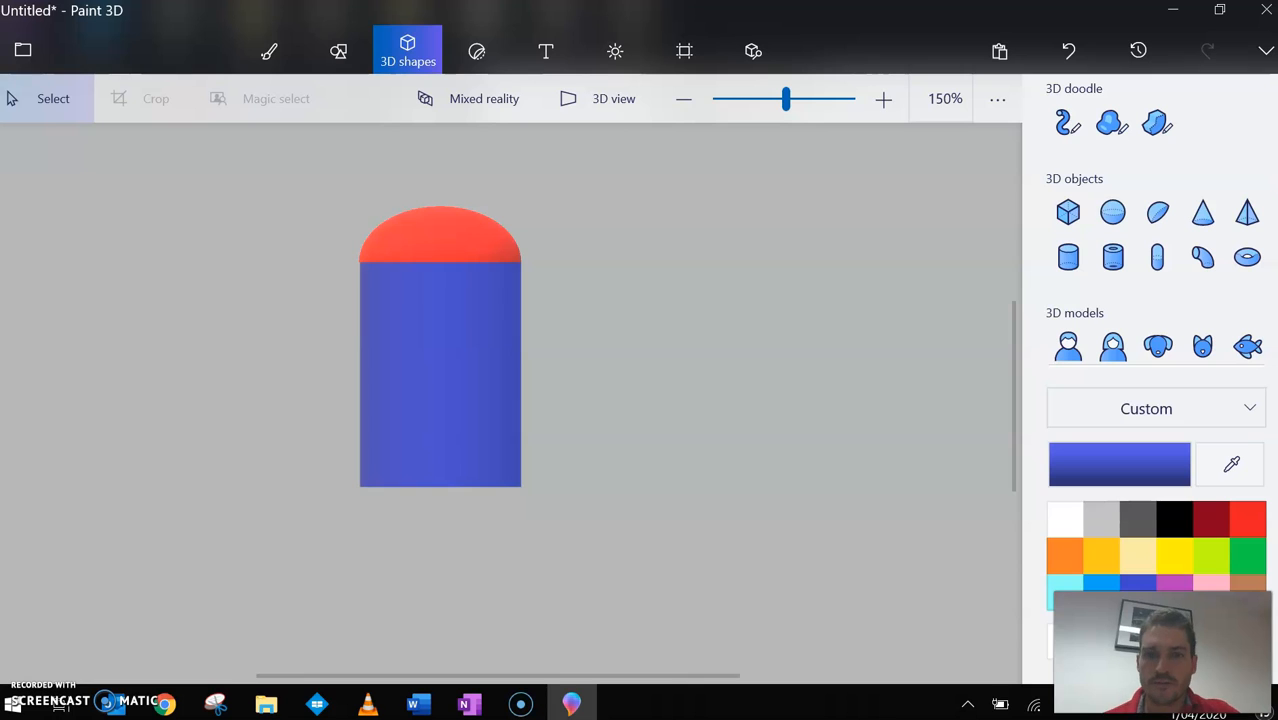
- Group the red hemisphere and the blue cylinder into a single object and deselect it
{"action": "left_click_drag", "start_coordinate": [228, 151], "coordinate": [638, 540]}
{"action": "left_click", "coordinate": [1099, 375]}
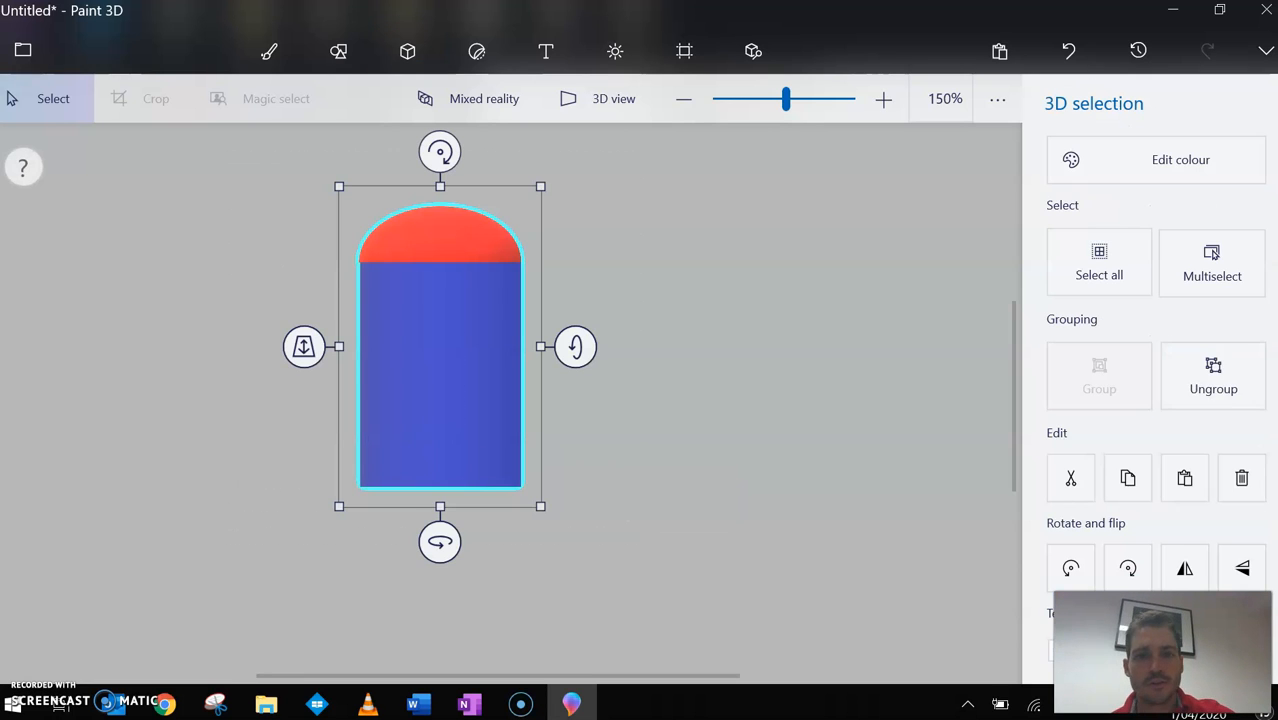
{"action": "left_click", "coordinate": [407, 50]}
{"action": "left_click_drag", "start_coordinate": [274, 154], "coordinate": [655, 505]}
{"action": "left_click", "coordinate": [407, 50]}
- Spin and tilt the grouped model until it faces end-on, and inspect how its parts line up in 3D view
{"action": "left_click", "coordinate": [440, 374]}
{"action": "left_click_drag", "start_coordinate": [440, 541], "coordinate": [697, 541]}
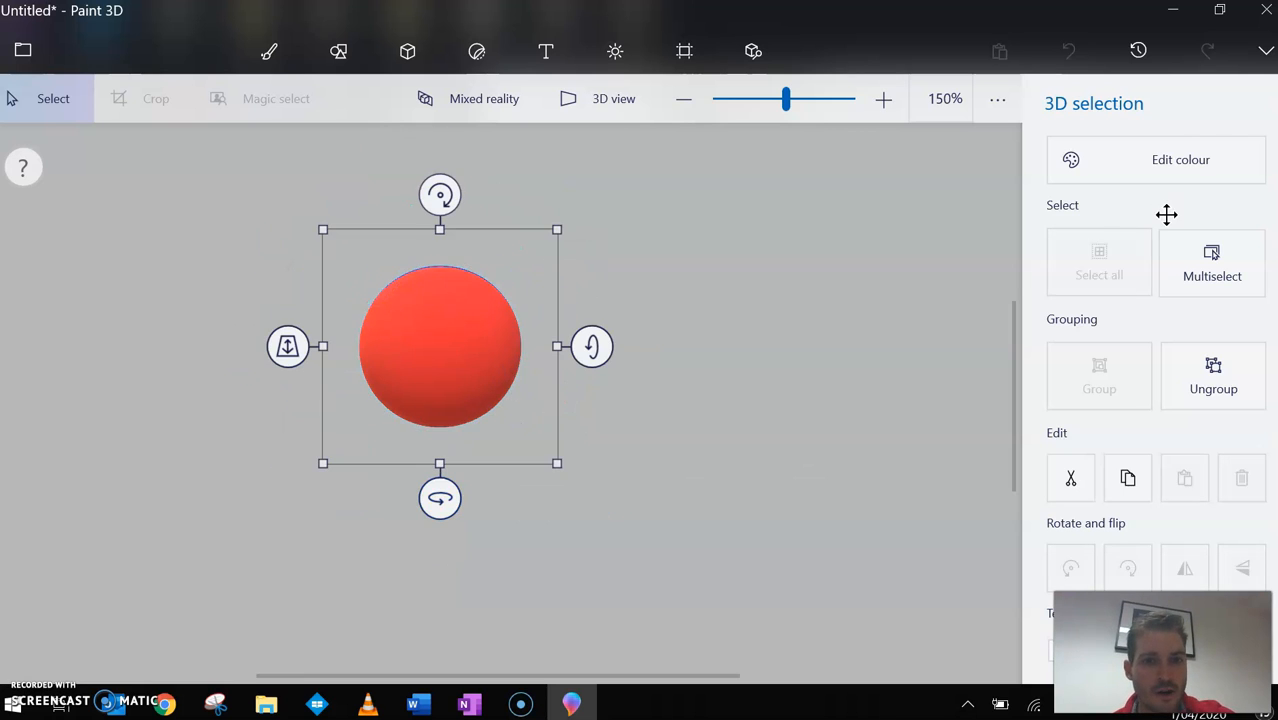
{"action": "left_click", "coordinate": [407, 50]}
{"action": "left_click_drag", "start_coordinate": [439, 322], "coordinate": [296, 339]}
{"action": "left_click", "coordinate": [439, 346]}
{"action": "mouse_move", "coordinate": [439, 346]}
{"action": "left_mouse_down"}
{"action": "mouse_move", "coordinate": [277, 345]}
{"action": "mouse_move", "coordinate": [440, 345]}
{"action": "left_mouse_up"}
{"action": "left_click", "coordinate": [602, 98]}
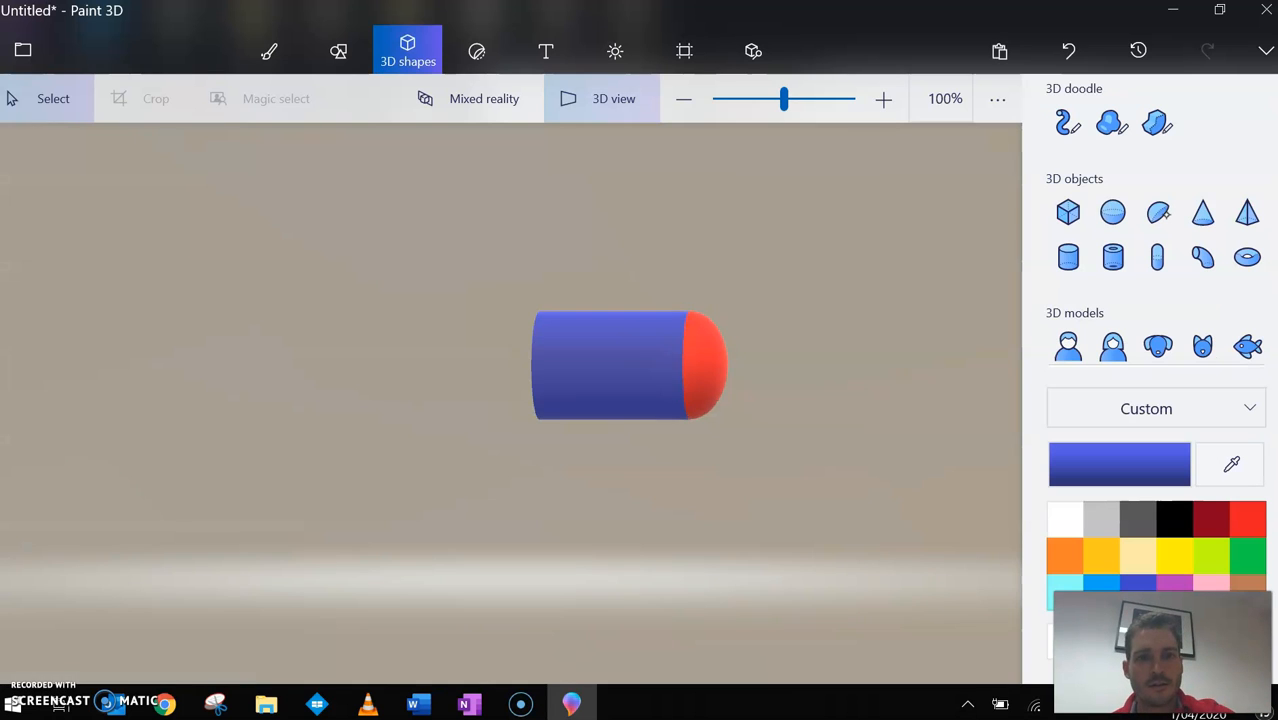
- Group the hemisphere and cylinder again and stand the model upright in the left part of the canvas
{"action": "left_click_drag", "start_coordinate": [434, 208], "coordinate": [745, 446]}
{"action": "left_click", "coordinate": [1099, 375]}
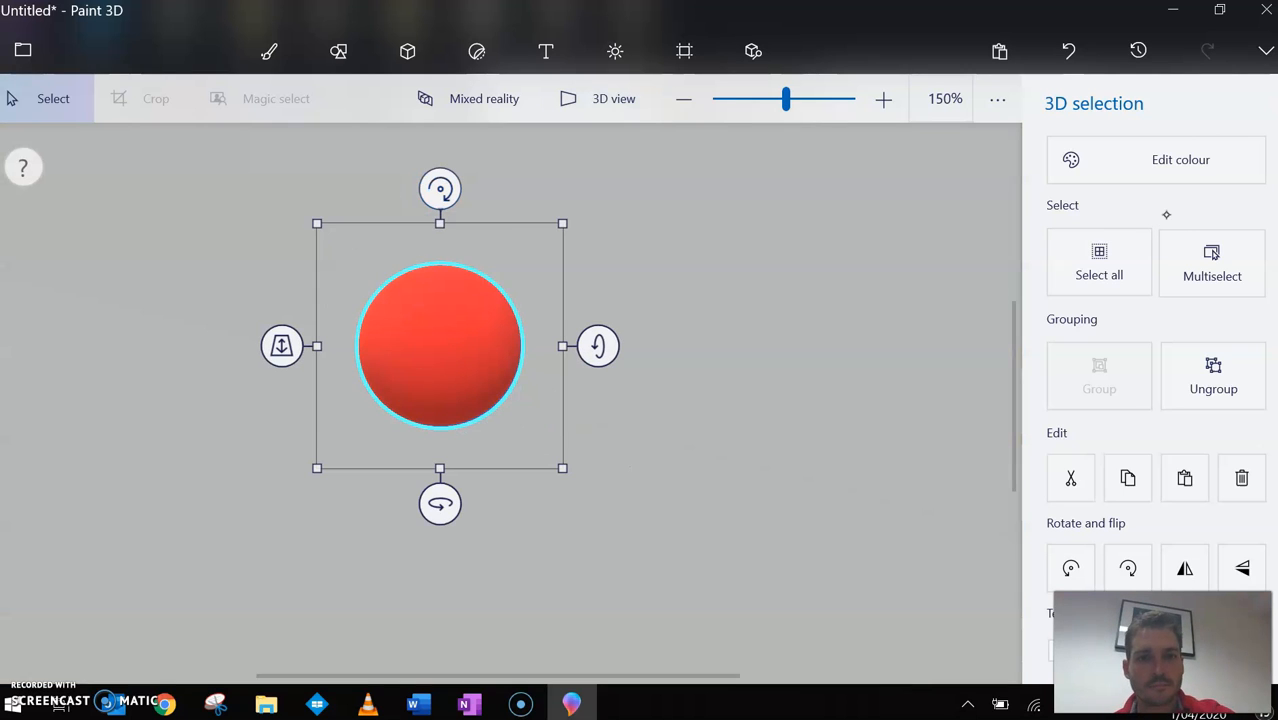
{"action": "left_click_drag", "start_coordinate": [598, 346], "coordinate": [598, 256]}
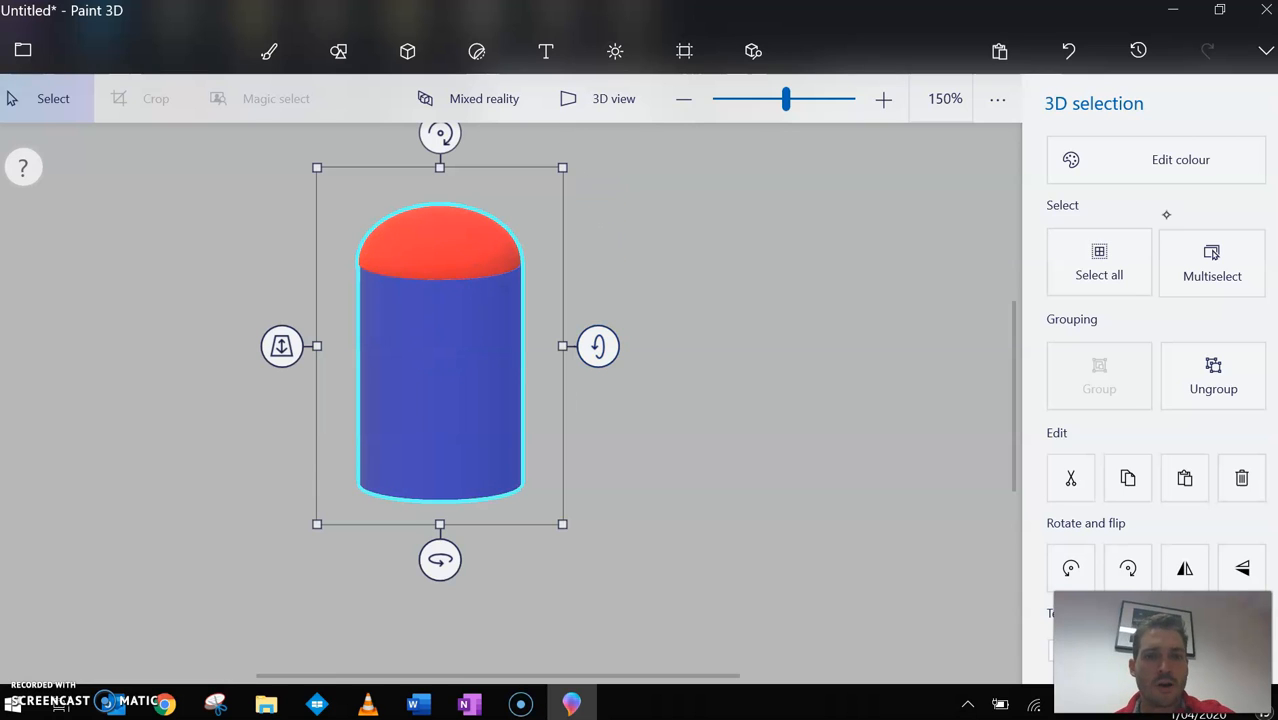
{"action": "left_click_drag", "start_coordinate": [440, 352], "coordinate": [270, 374]}
{"action": "left_click", "coordinate": [407, 50]}
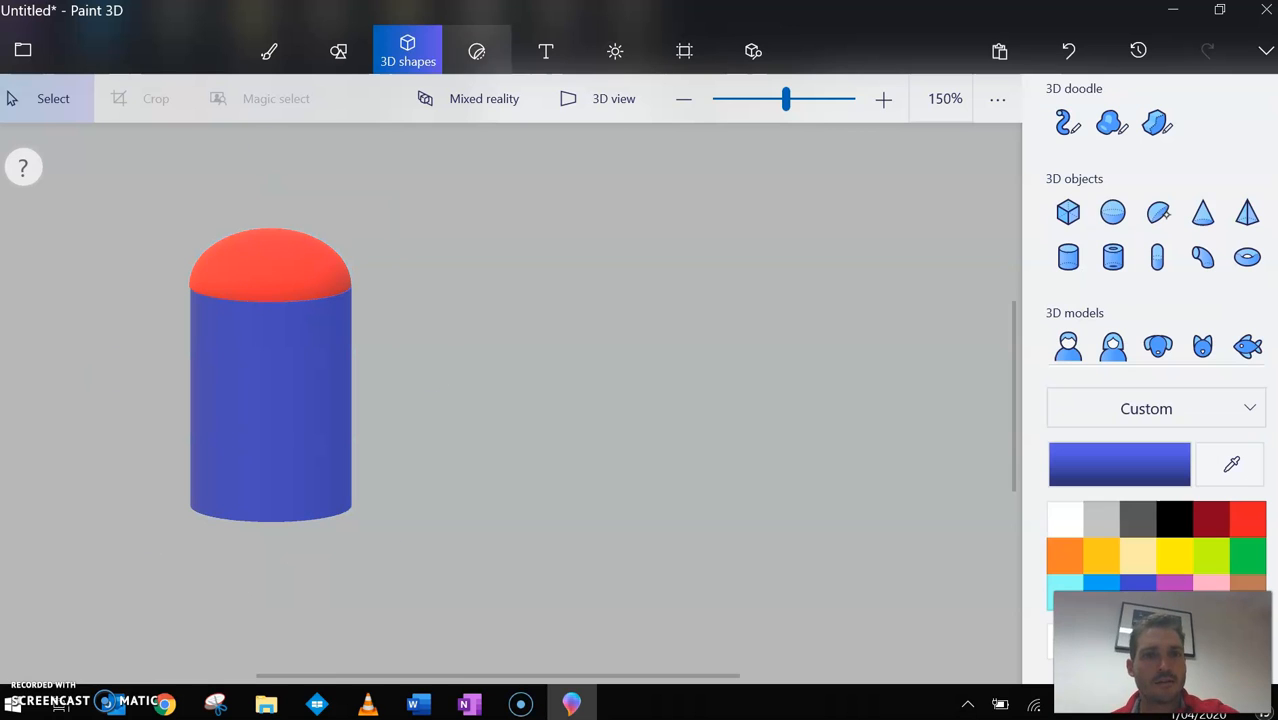
- Draw a closed, irregular blue blob with the soft edge 3D doodle in the empty area right of the cylinder
{"action": "left_click", "coordinate": [1113, 122]}
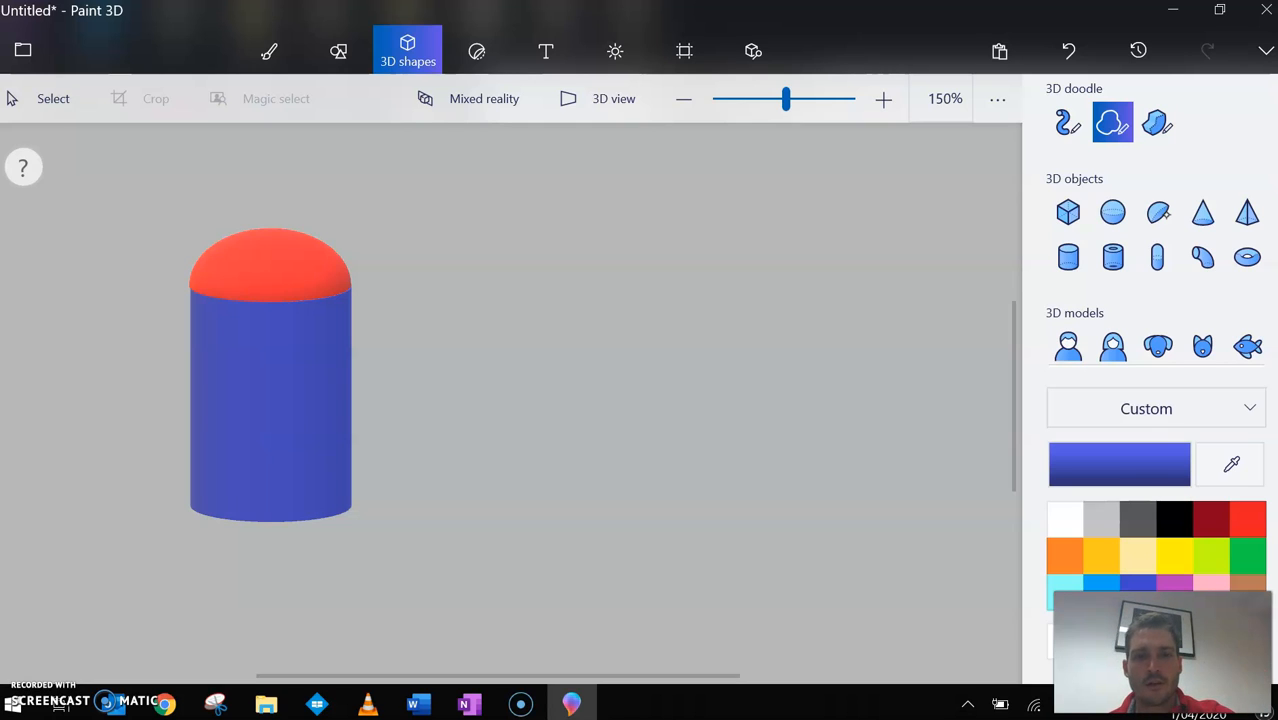
{"action": "left_click_drag", "start_coordinate": [626, 230], "coordinate": [630, 235]}
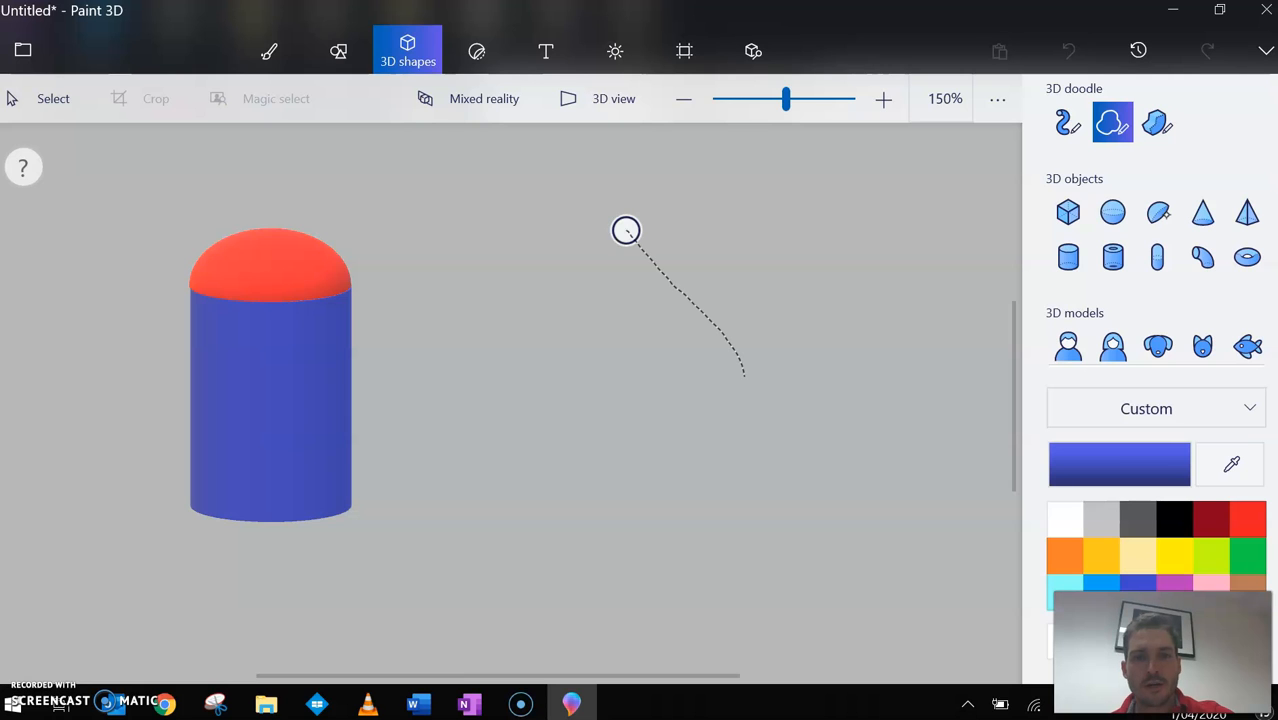
{"action": "left_click_drag", "start_coordinate": [562, 274], "coordinate": [626, 231]}
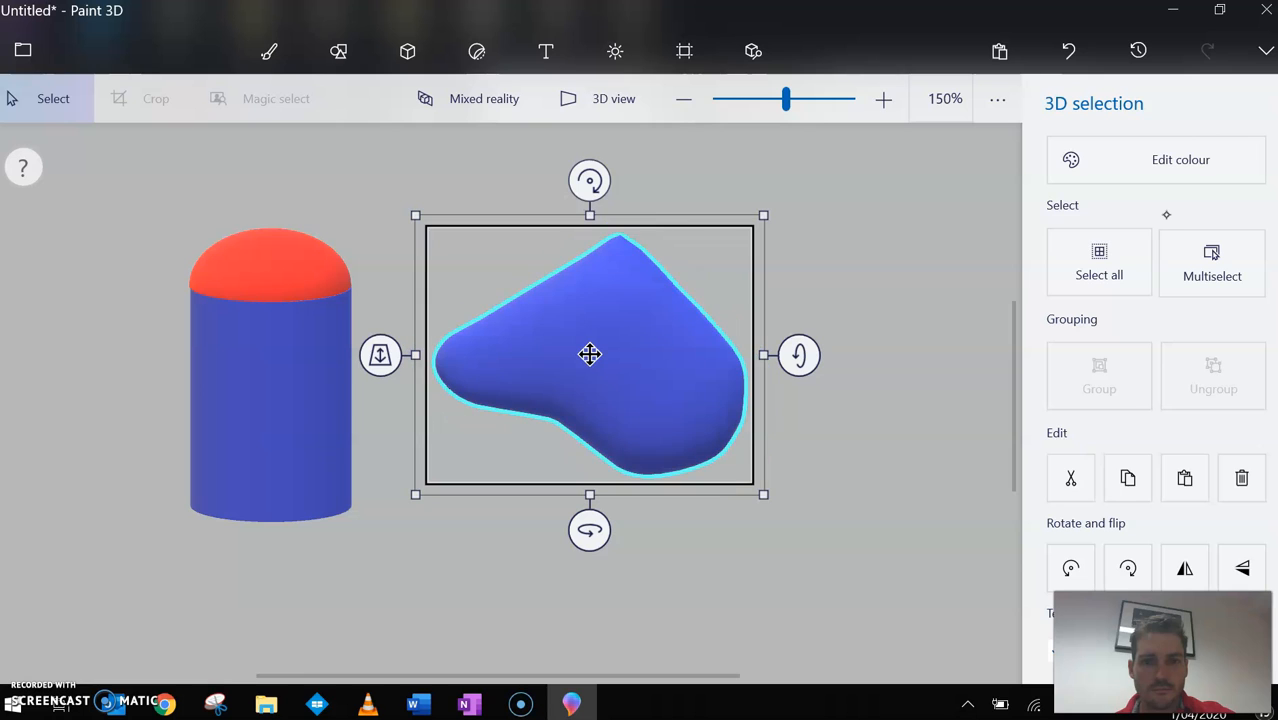
- Move the blue blob around the area beside the cylinder, spinning it about the Y axis between moves
{"action": "left_click_drag", "start_coordinate": [590, 354], "coordinate": [733, 351]}
{"action": "left_click_drag", "start_coordinate": [733, 528], "coordinate": [573, 526]}
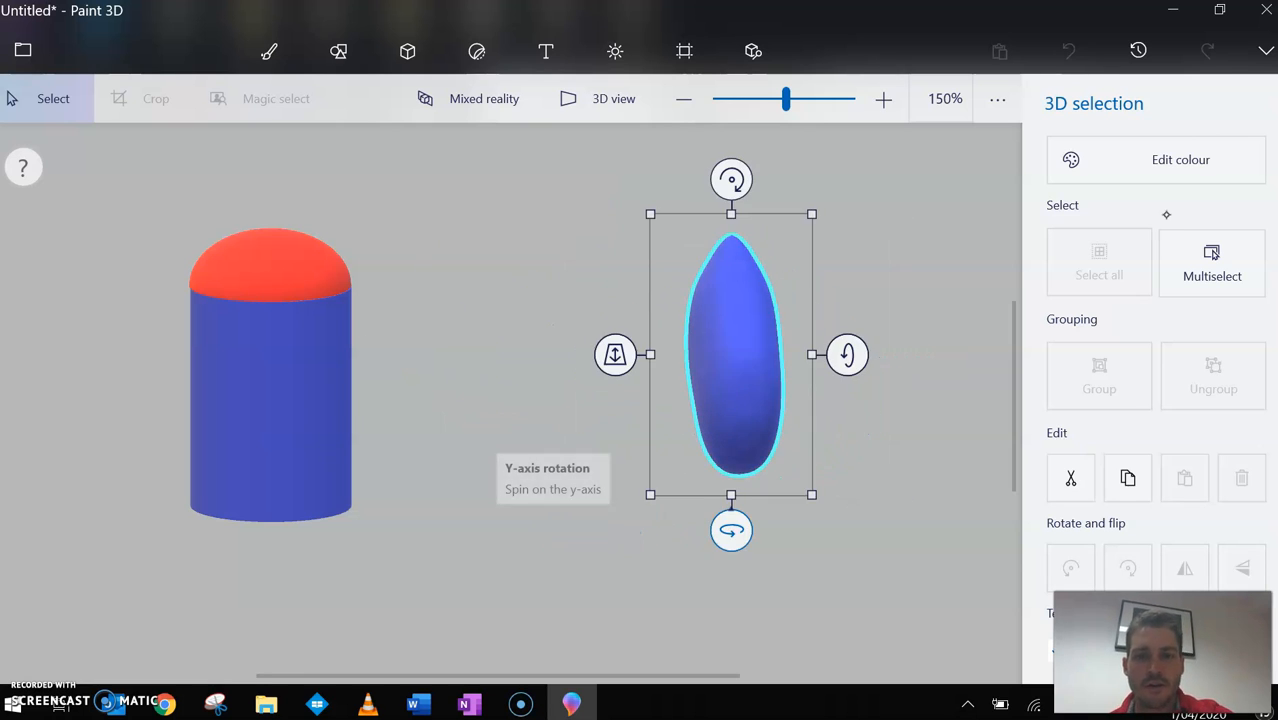
{"action": "mouse_move", "coordinate": [731, 530]}
{"action": "left_mouse_down"}
{"action": "mouse_move", "coordinate": [585, 528]}
{"action": "mouse_move", "coordinate": [739, 530]}
{"action": "left_mouse_up"}
{"action": "left_click_drag", "start_coordinate": [796, 353], "coordinate": [1003, 352]}
{"action": "left_click_drag", "start_coordinate": [834, 530], "coordinate": [639, 528]}
{"action": "left_click_drag", "start_coordinate": [826, 352], "coordinate": [620, 349]}
{"action": "left_click_drag", "start_coordinate": [628, 528], "coordinate": [510, 522]}
{"action": "left_click_drag", "start_coordinate": [798, 348], "coordinate": [476, 348]}
{"action": "left_click_drag", "start_coordinate": [471, 528], "coordinate": [554, 528]}
- Tilt the blob about the X axis until it lies flat, level it and place it across the cylinder's base
{"action": "left_click_drag", "start_coordinate": [471, 345], "coordinate": [600, 466]}
{"action": "left_click_drag", "start_coordinate": [820, 463], "coordinate": [819, 365]}
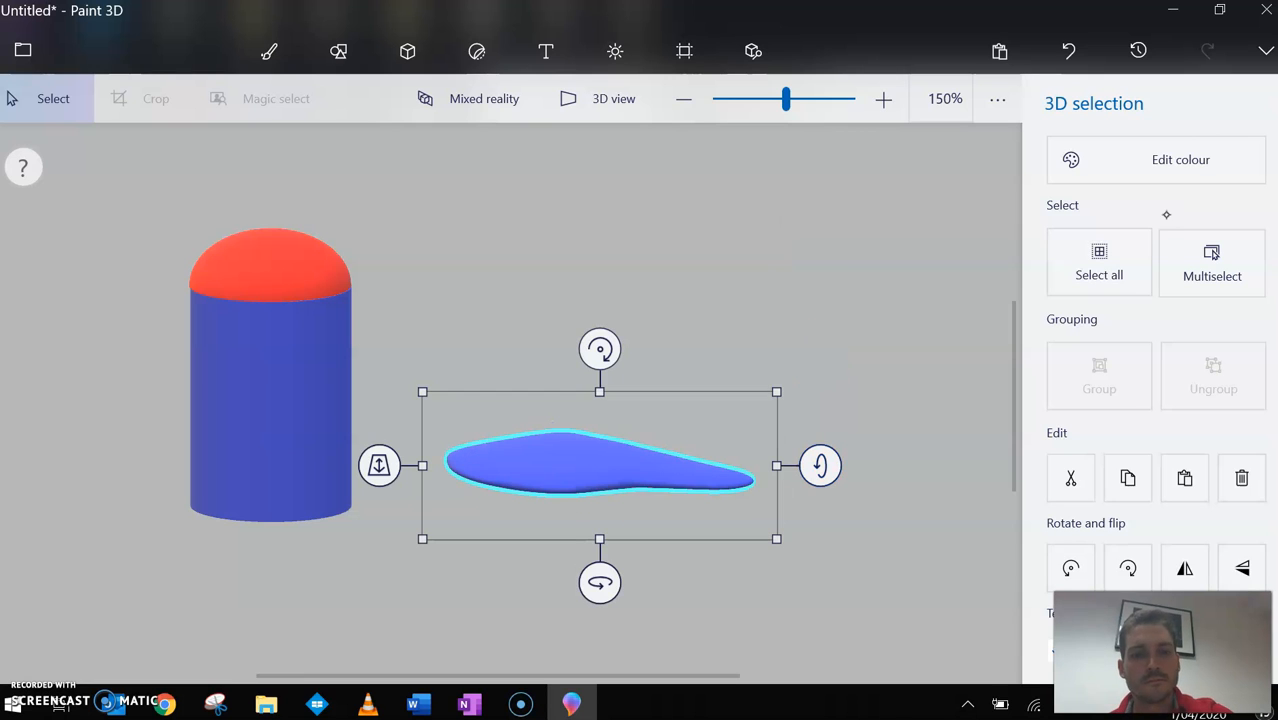
{"action": "mouse_move", "coordinate": [600, 349]}
{"action": "left_mouse_down"}
{"action": "mouse_move", "coordinate": [567, 354]}
{"action": "mouse_move", "coordinate": [592, 349]}
{"action": "left_mouse_up"}
{"action": "left_click_drag", "start_coordinate": [600, 465], "coordinate": [283, 518]}
- In 3D view, move the grouped cylinder and hemisphere away from the blob and rotate the group upright
{"action": "left_click", "coordinate": [600, 98]}
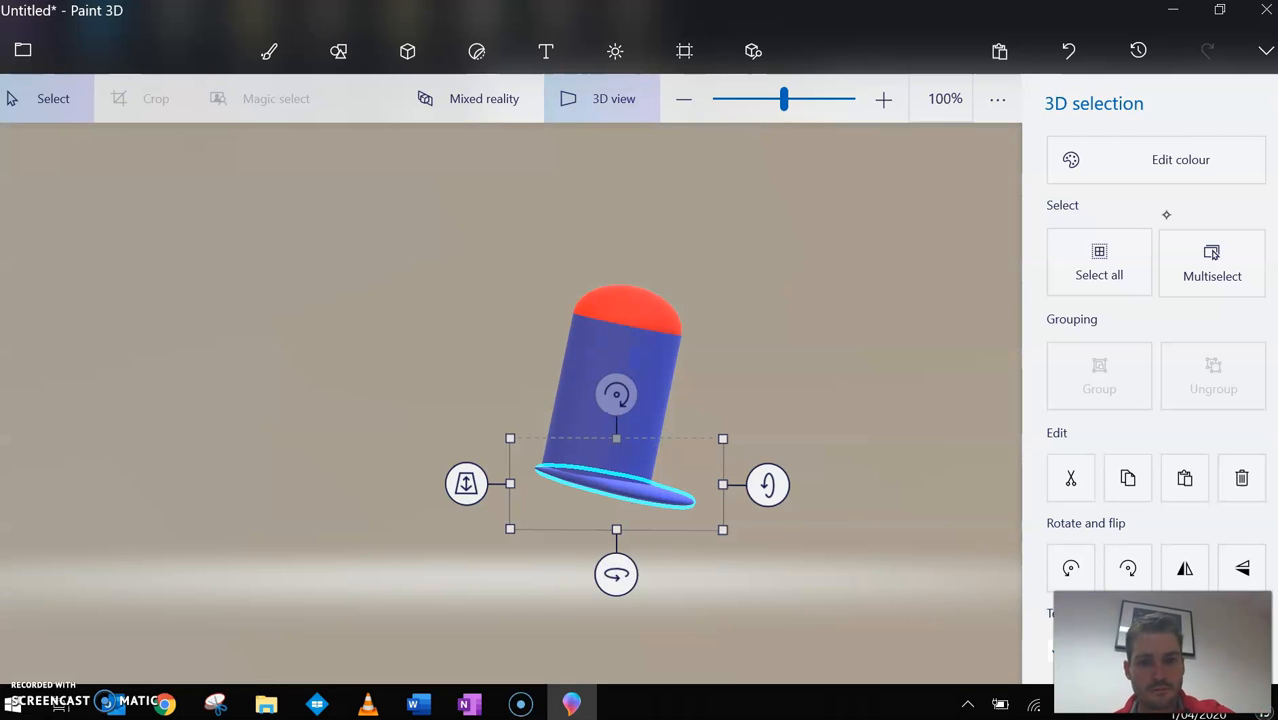
{"action": "key", "text": "Escape"}
{"action": "left_click", "coordinate": [614, 487]}
{"action": "left_click_drag", "start_coordinate": [499, 214], "coordinate": [820, 605]}
{"action": "left_click_drag", "start_coordinate": [604, 377], "coordinate": [446, 355]}
{"action": "left_click_drag", "start_coordinate": [445, 191], "coordinate": [405, 196]}
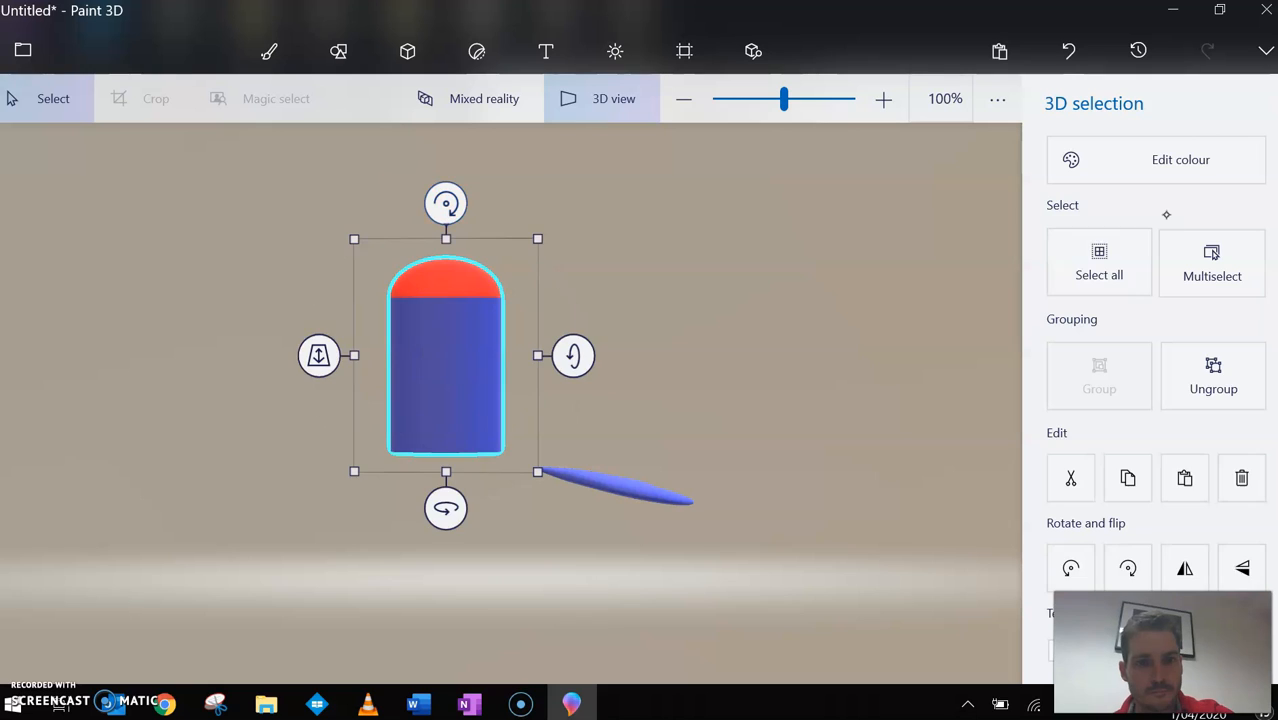
- Rotate the blob level and centre it under the cylinder's base like a brim, and return to the 2D canvas view
{"action": "left_click_drag", "start_coordinate": [557, 390], "coordinate": [733, 556]}
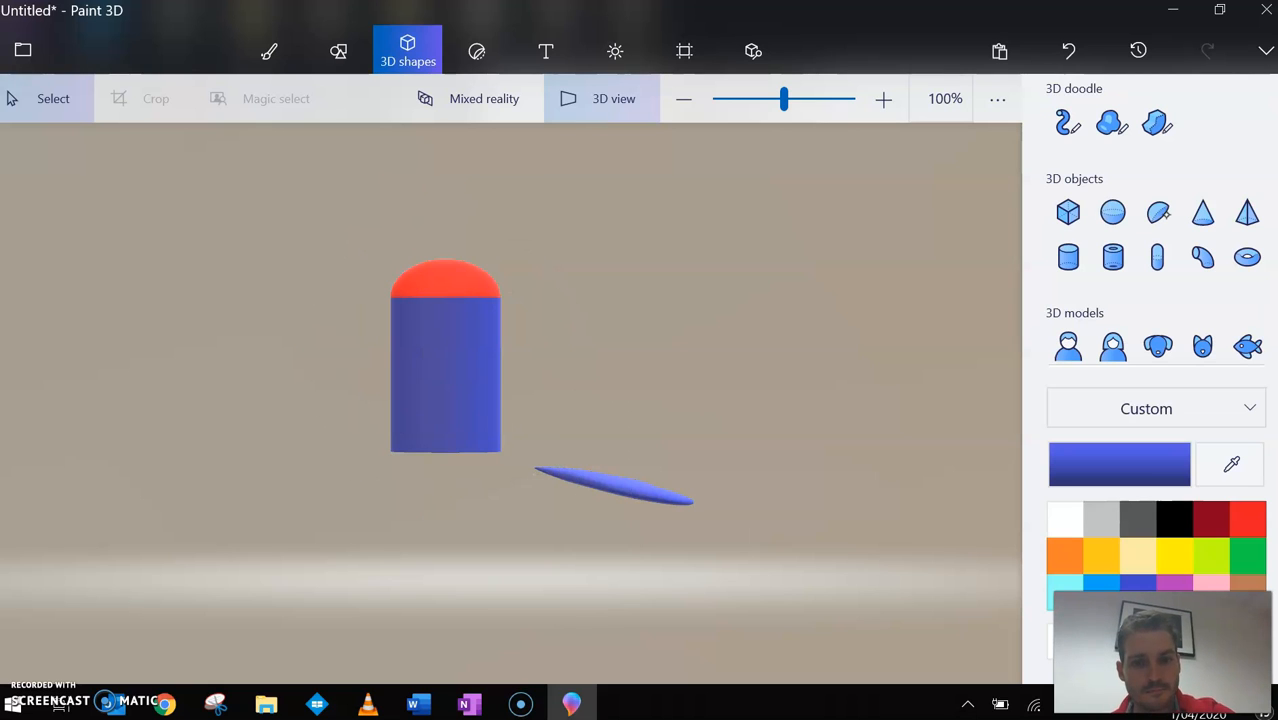
{"action": "left_click_drag", "start_coordinate": [548, 545], "coordinate": [548, 563]}
{"action": "left_click_drag", "start_coordinate": [612, 398], "coordinate": [602, 402]}
{"action": "left_click_drag", "start_coordinate": [612, 480], "coordinate": [449, 454]}
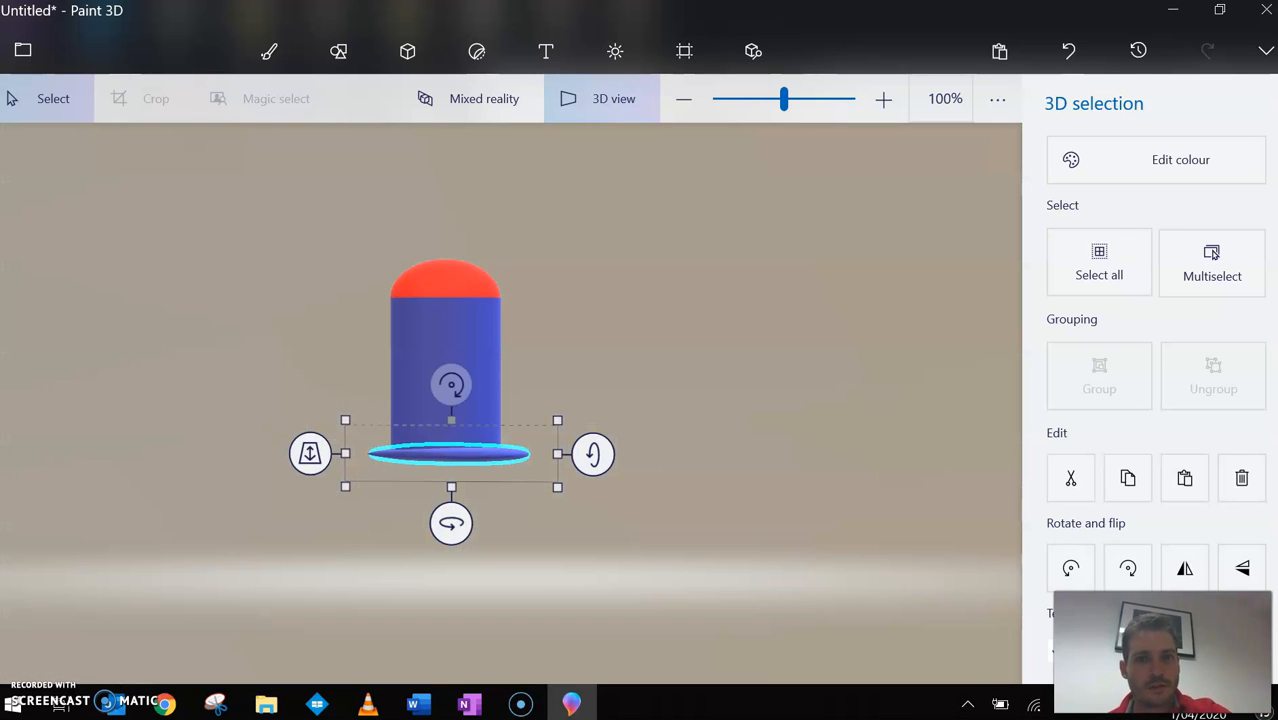
{"action": "key", "text": "v"}
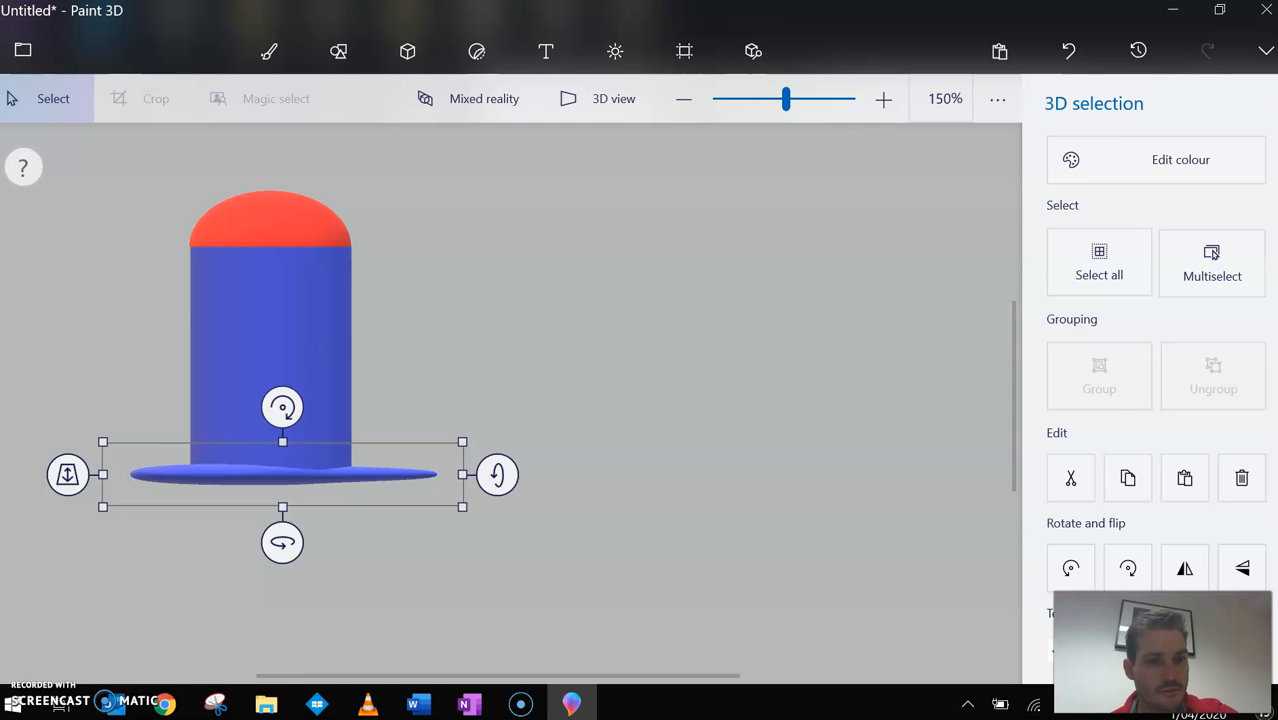
- Select the hemisphere, cylinder and flat blob base together and group them into one object
{"action": "left_click", "coordinate": [407, 50]}
{"action": "left_click_drag", "start_coordinate": [51, 163], "coordinate": [520, 560]}
{"action": "left_click", "coordinate": [1098, 376]}
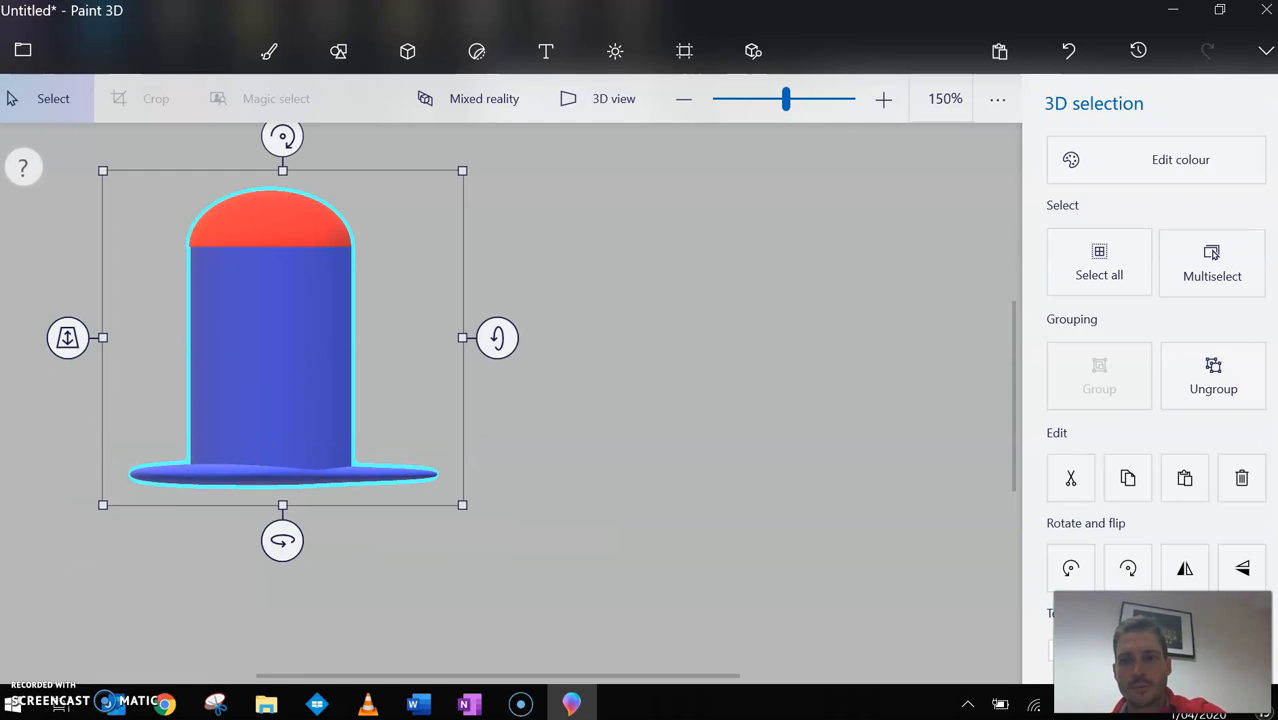
- Recolour the whole grouped model dark grey and deselect it
{"action": "left_click", "coordinate": [1180, 160]}
{"action": "left_click", "coordinate": [880, 306]}
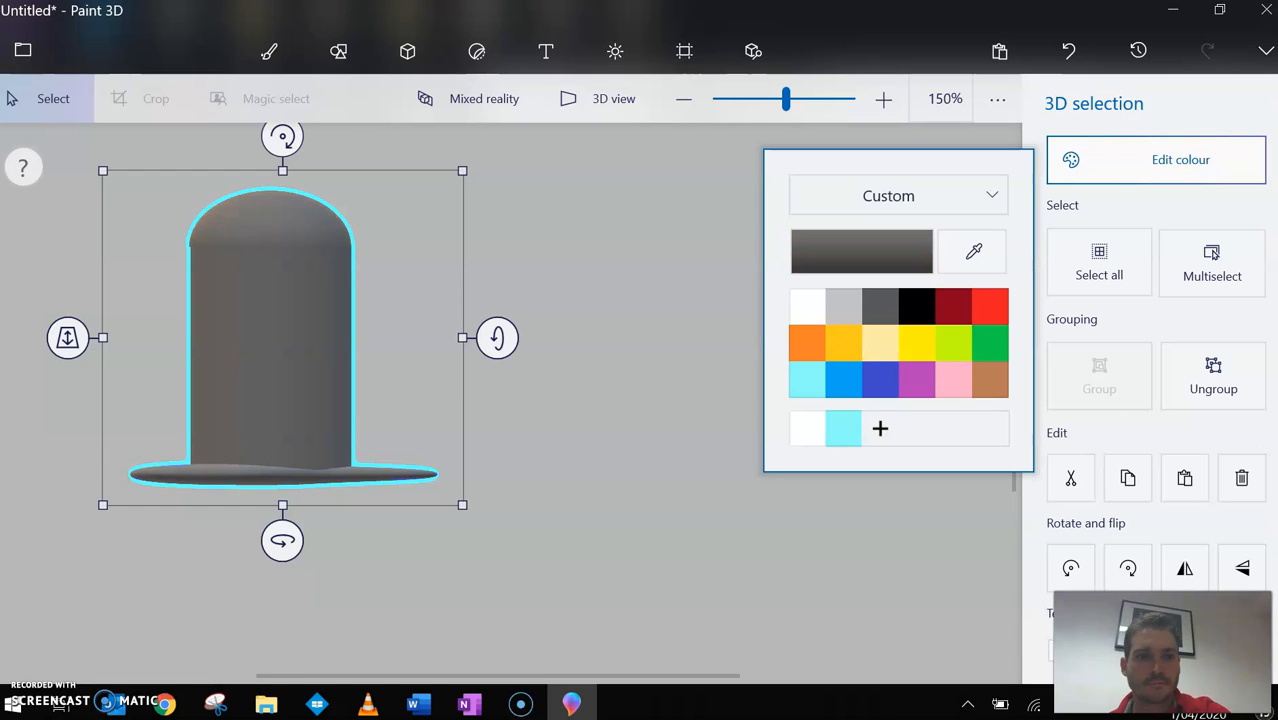
{"action": "left_click", "coordinate": [407, 50]}
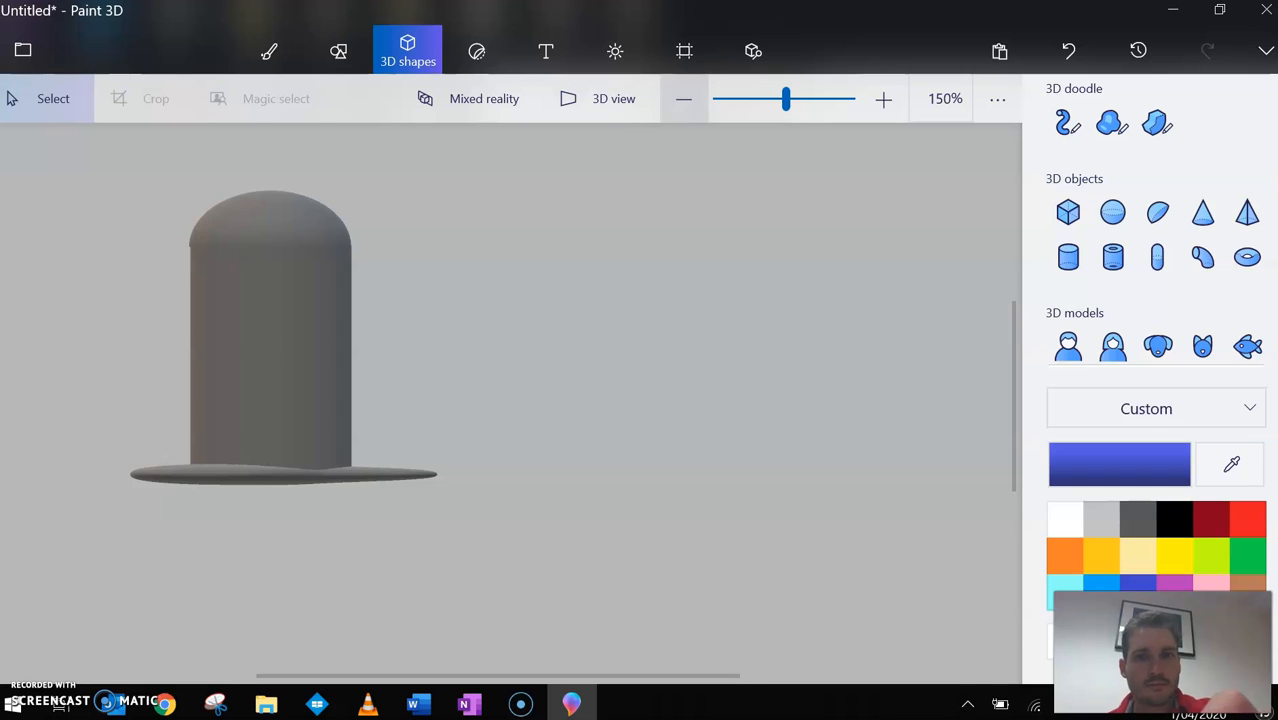
{"action": "left_click", "coordinate": [683, 98]}
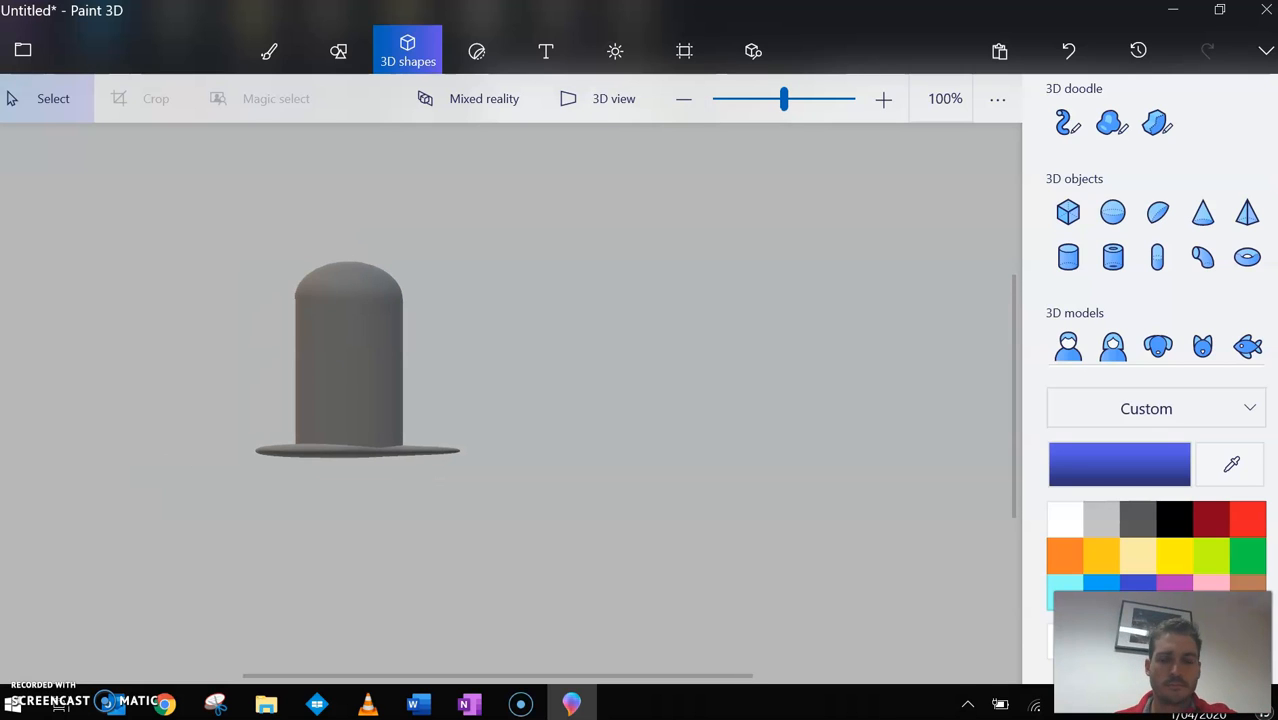